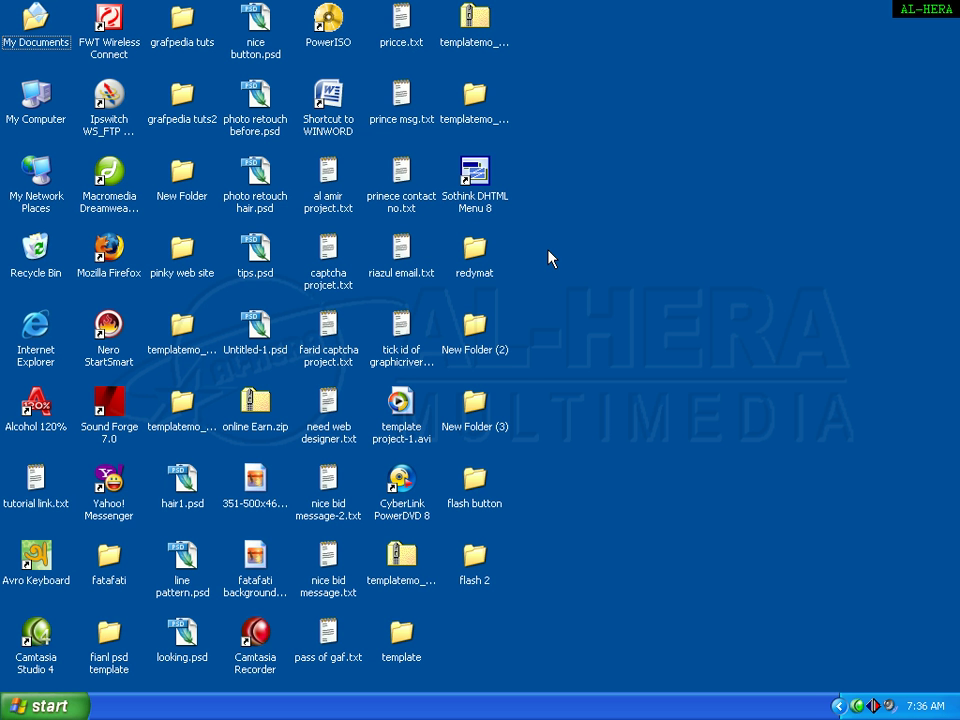
{"action": "right_click", "coordinate": [615, 252]}
{"action": "left_click", "coordinate": [626, 277]}
{"action": "right_click", "coordinate": [615, 287]}
{"action": "left_click", "coordinate": [666, 308]}
{"action": "right_click", "coordinate": [678, 308]}
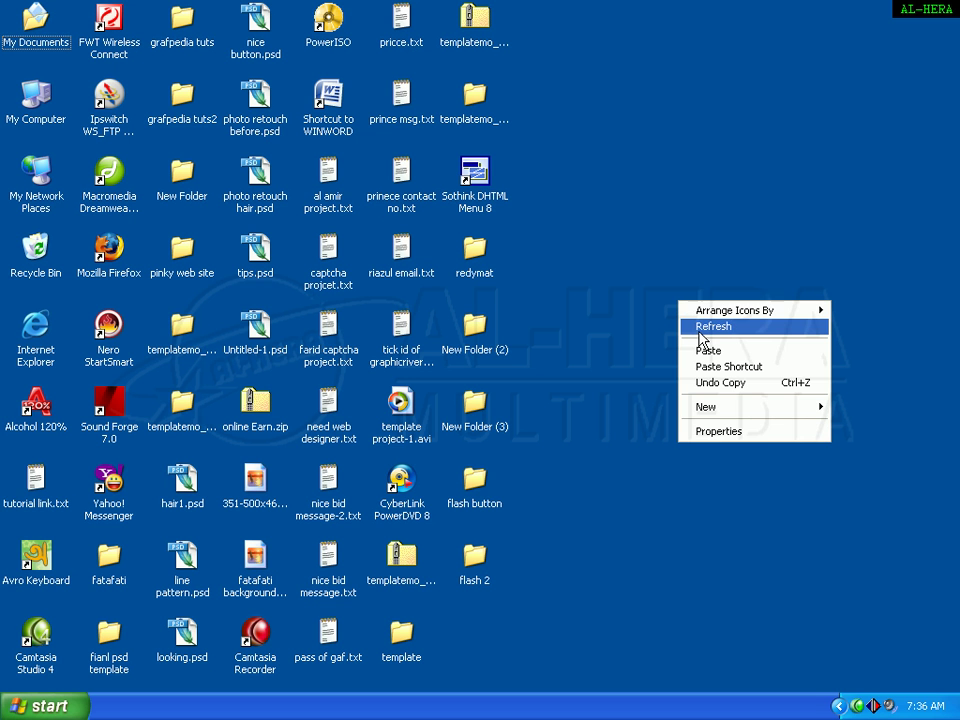
{"action": "left_click", "coordinate": [700, 327]}
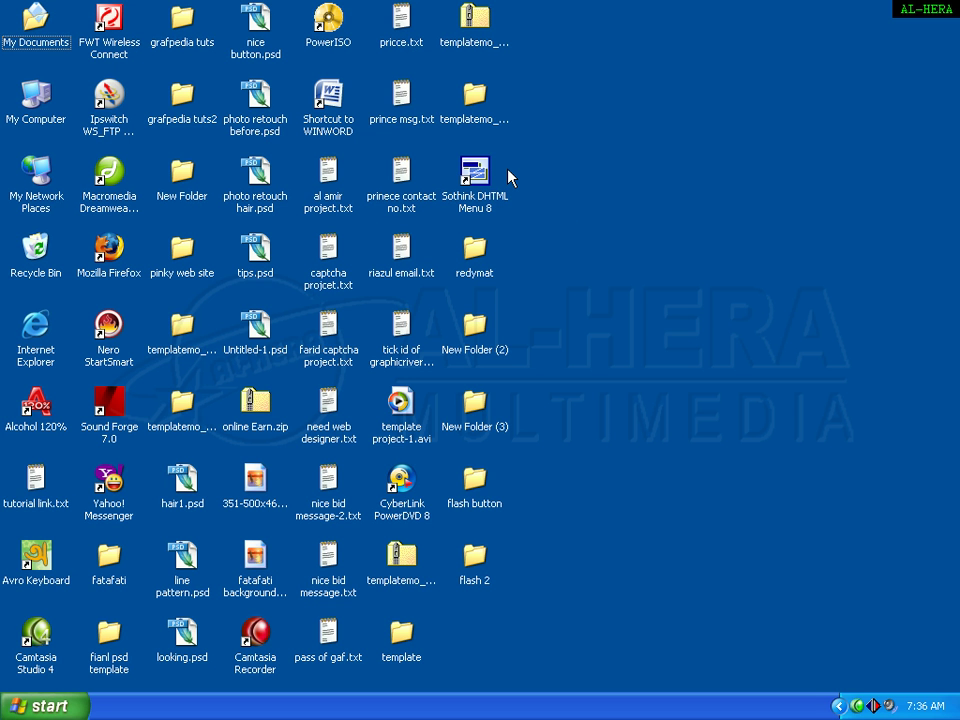
{"action": "right_click", "coordinate": [650, 237]}
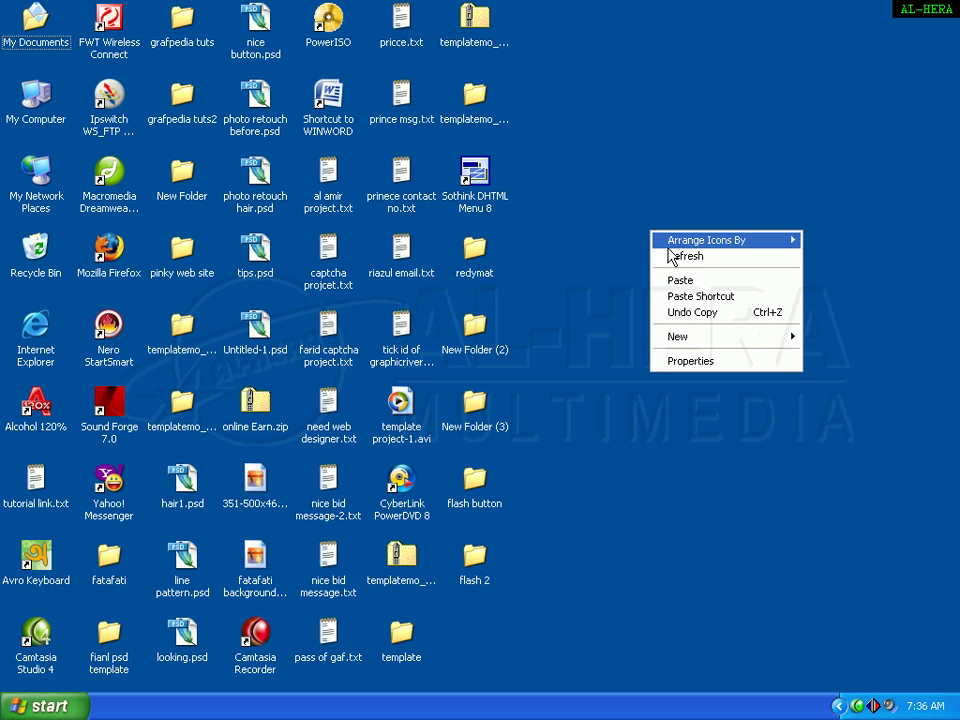
{"action": "left_click", "coordinate": [669, 257]}
{"action": "right_click", "coordinate": [675, 273]}
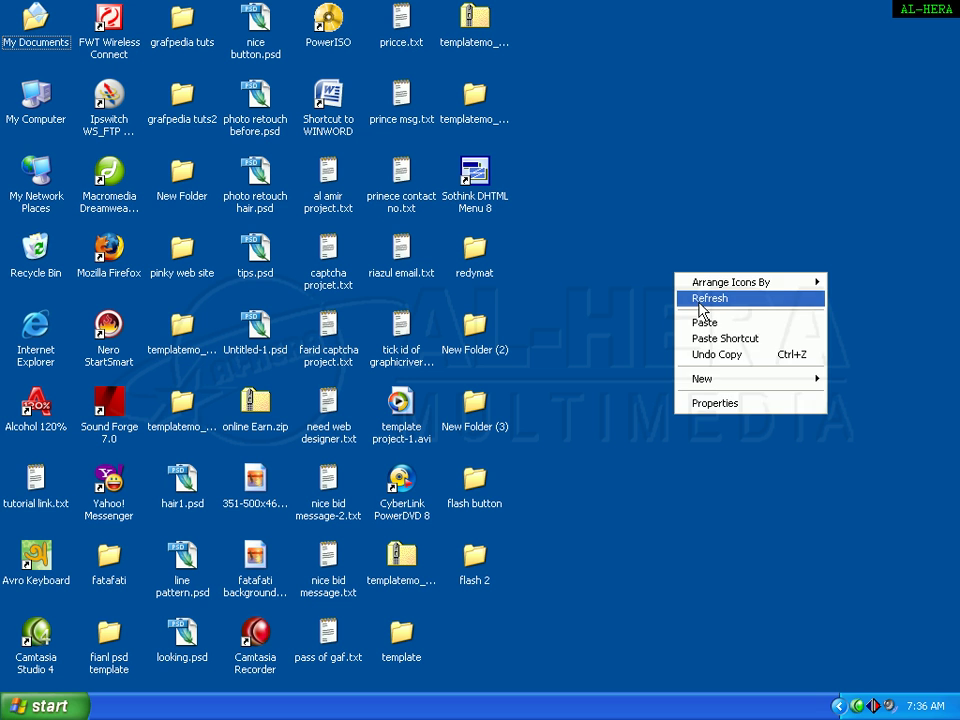
{"action": "left_click", "coordinate": [698, 303]}
{"action": "right_click", "coordinate": [693, 297]}
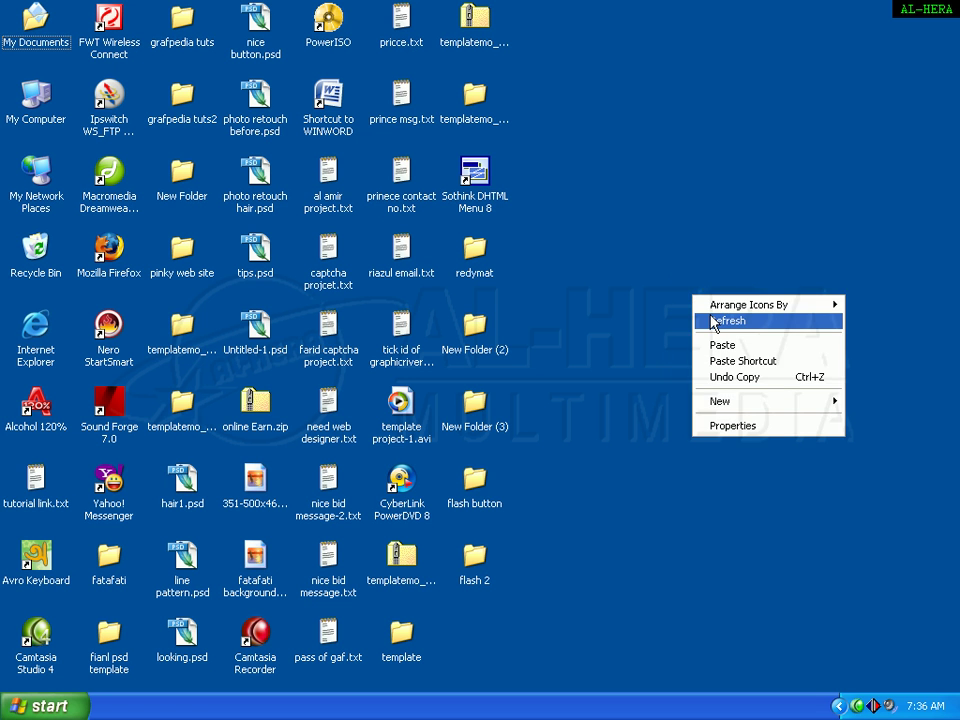
{"action": "left_click", "coordinate": [713, 322]}
Launch Sothink DHTML Menu 8 and preview the Activated template from the Simple category, including its Products and Samples submenus
{"action": "double_click", "coordinate": [497, 200]}
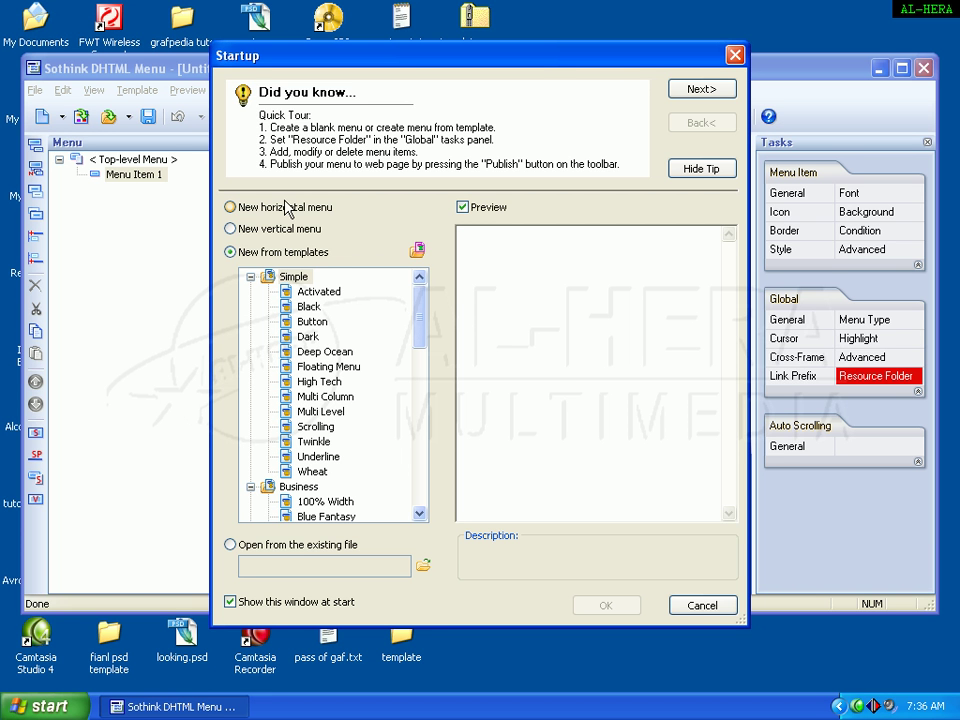
{"action": "left_click", "coordinate": [311, 292]}
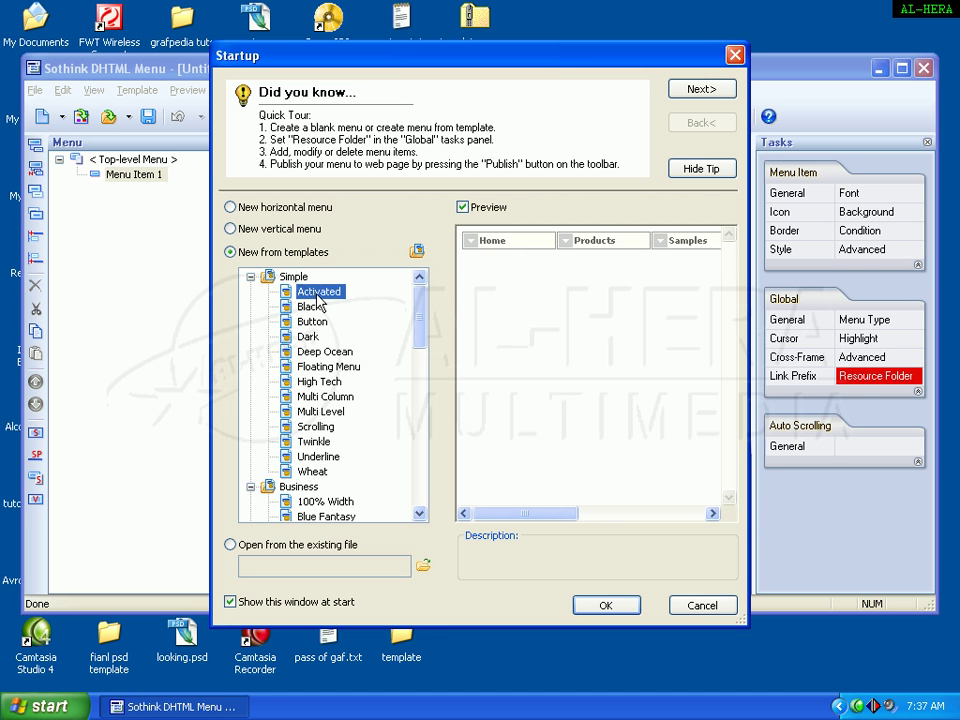
{"action": "left_click", "coordinate": [503, 245]}
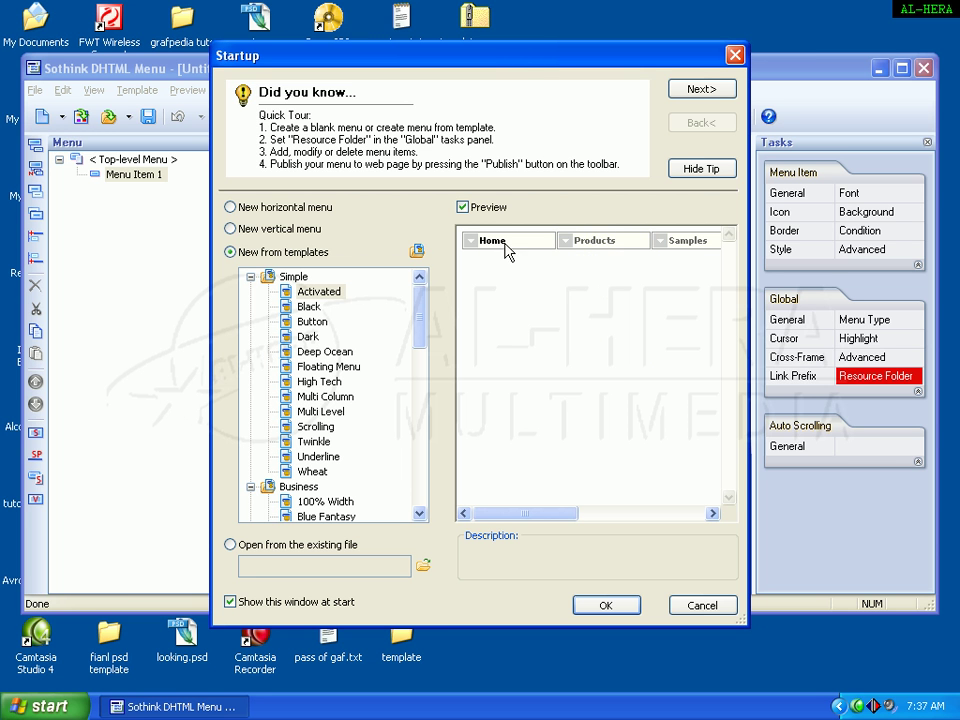
{"action": "mouse_move", "coordinate": [574, 251]}
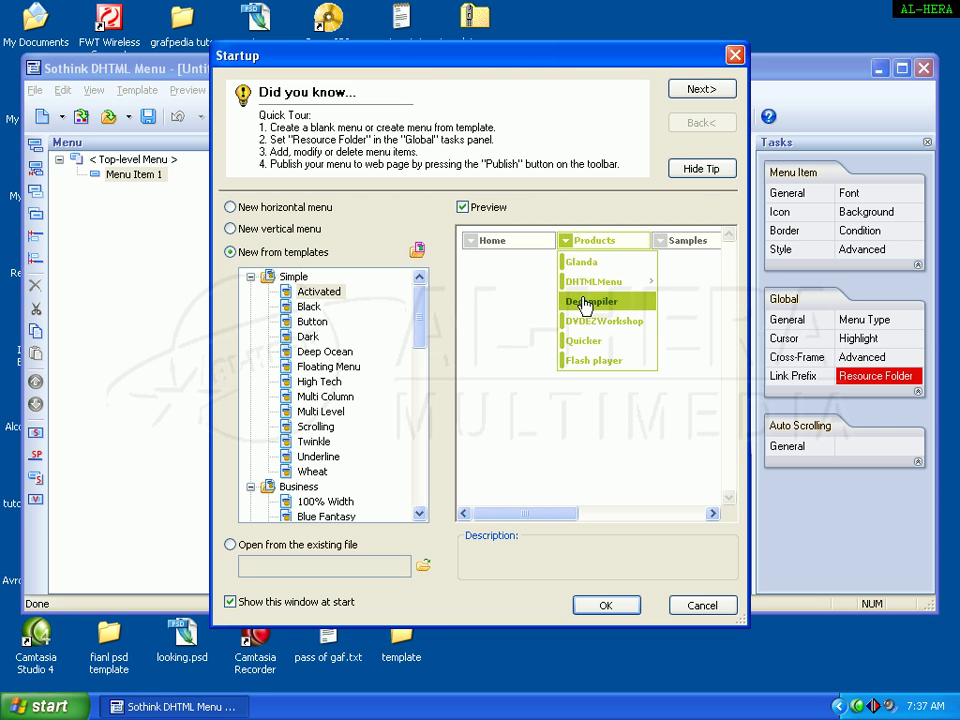
{"action": "mouse_move", "coordinate": [686, 252]}
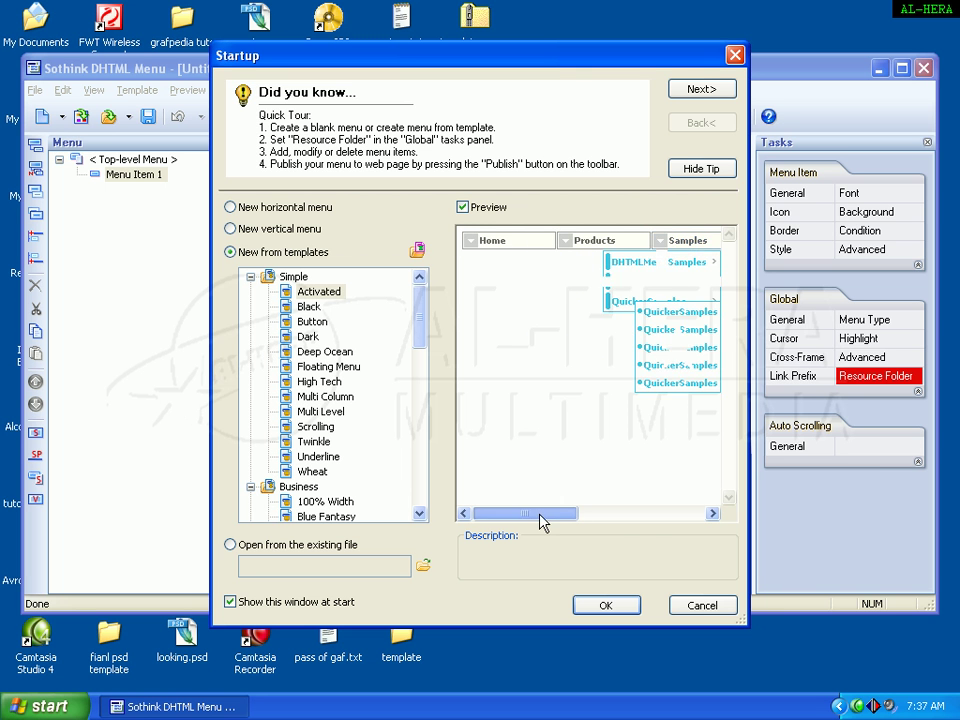
{"action": "left_click_drag", "start_coordinate": [540, 520], "coordinate": [511, 513]}
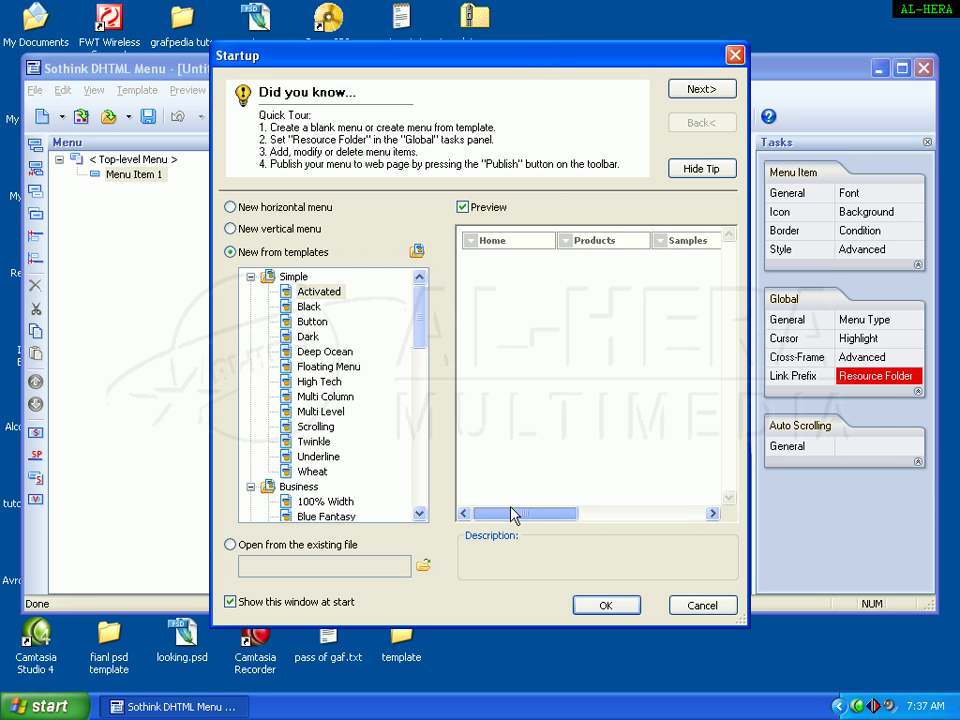
{"action": "mouse_move", "coordinate": [606, 246]}
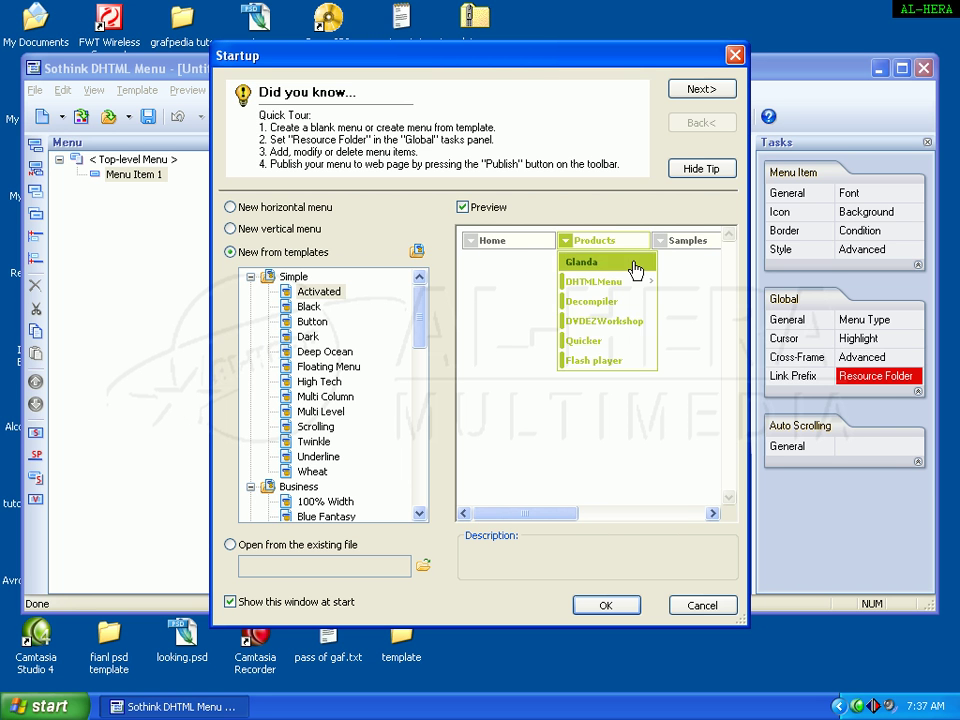
Preview the Button, Deep Ocean, High Tech and Multi Level templates in the Simple category
{"action": "left_click", "coordinate": [316, 323]}
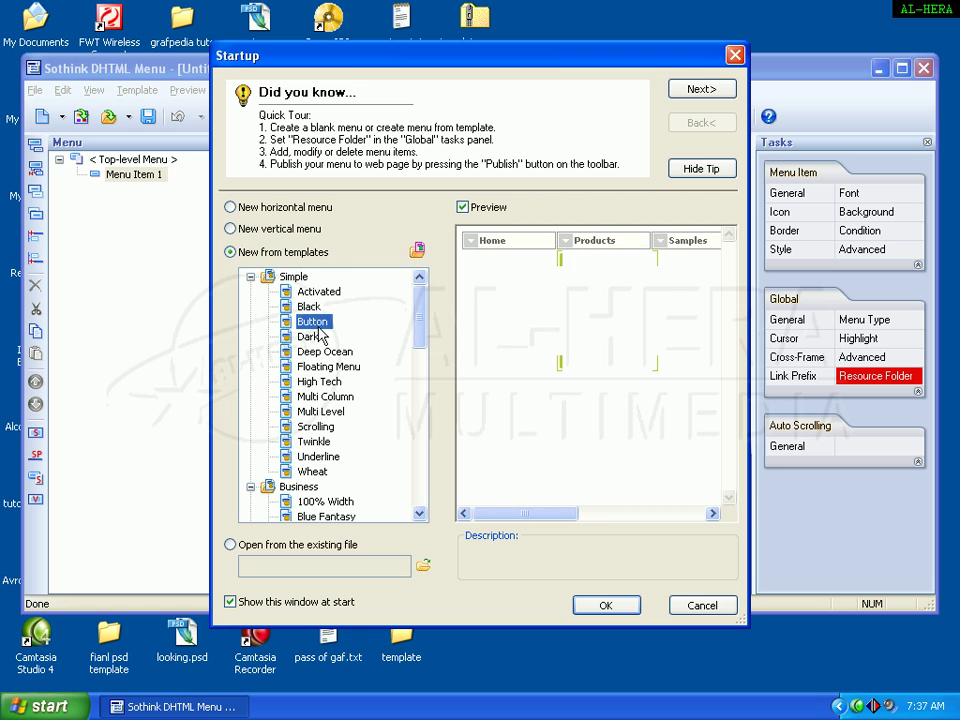
{"action": "mouse_move", "coordinate": [580, 250]}
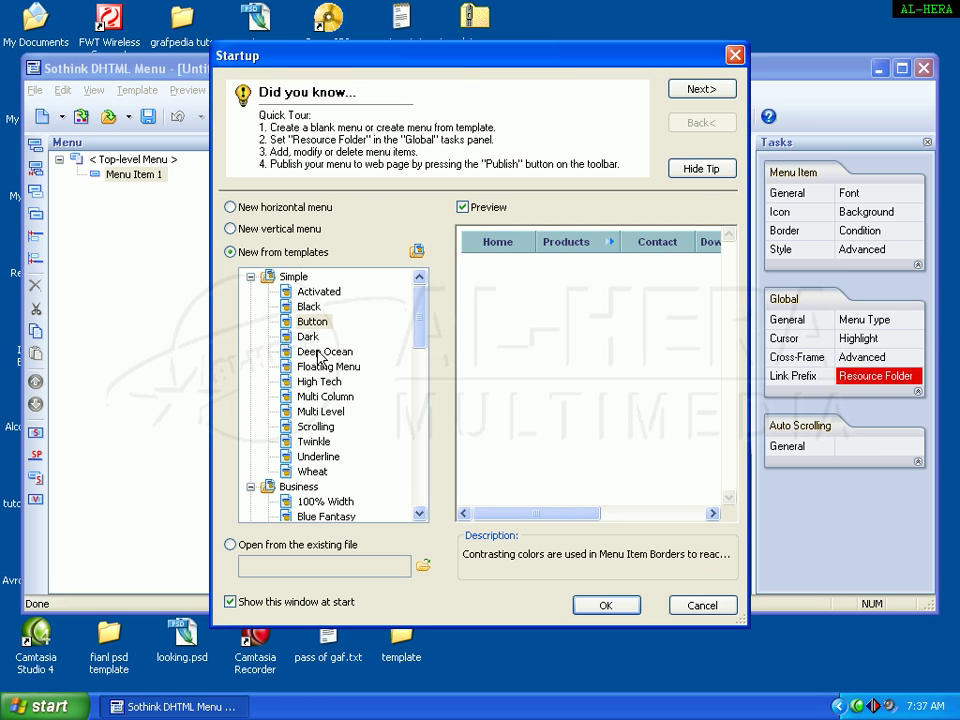
{"action": "left_click", "coordinate": [318, 353]}
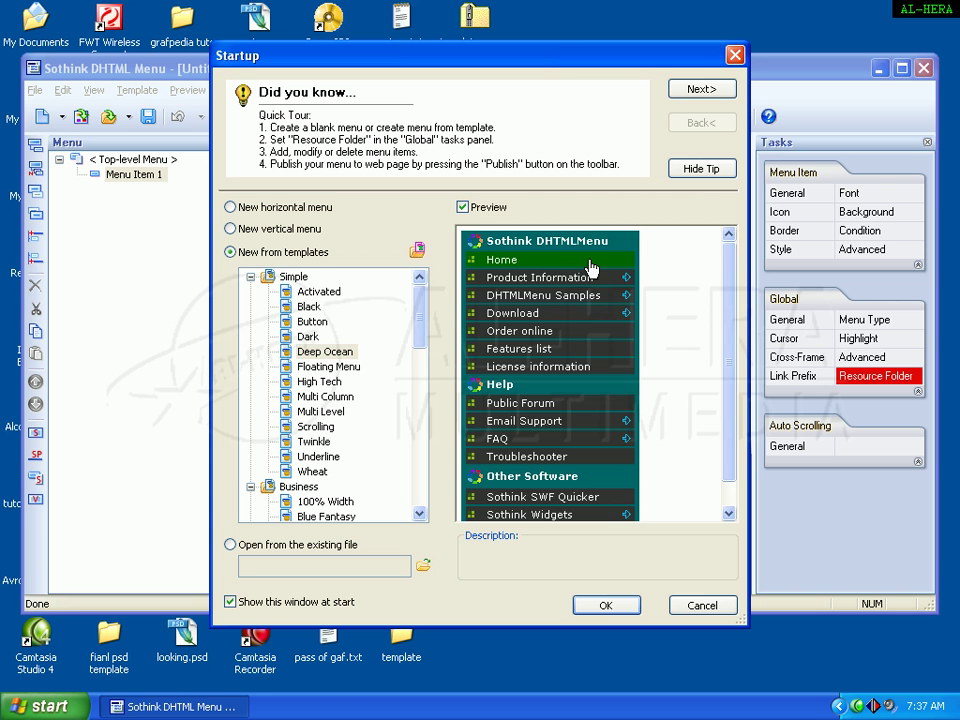
{"action": "mouse_move", "coordinate": [601, 287]}
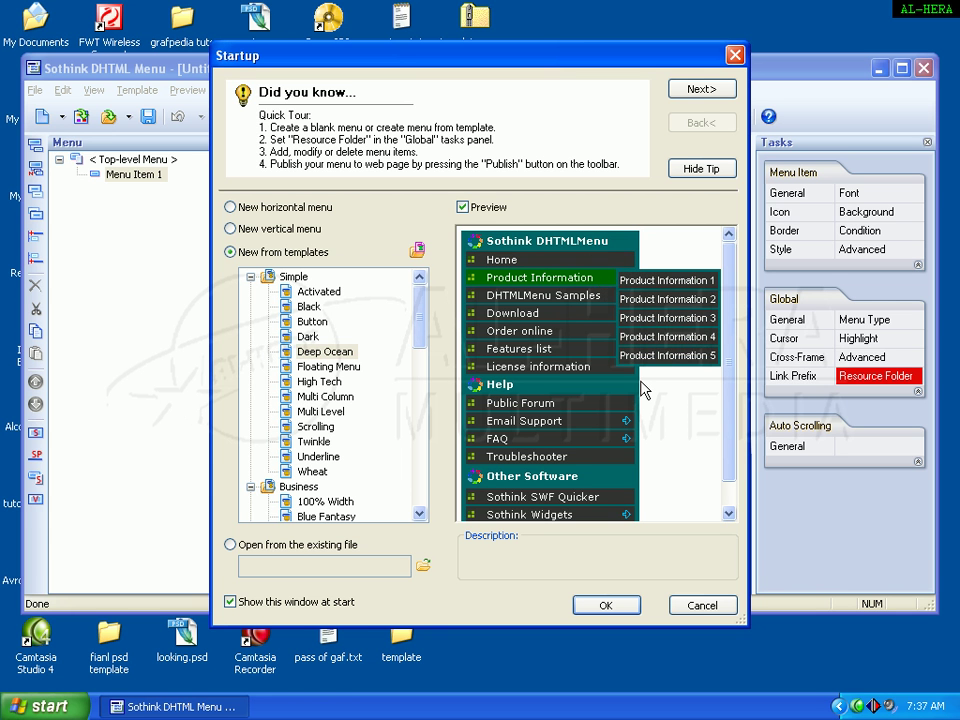
{"action": "left_click", "coordinate": [325, 382]}
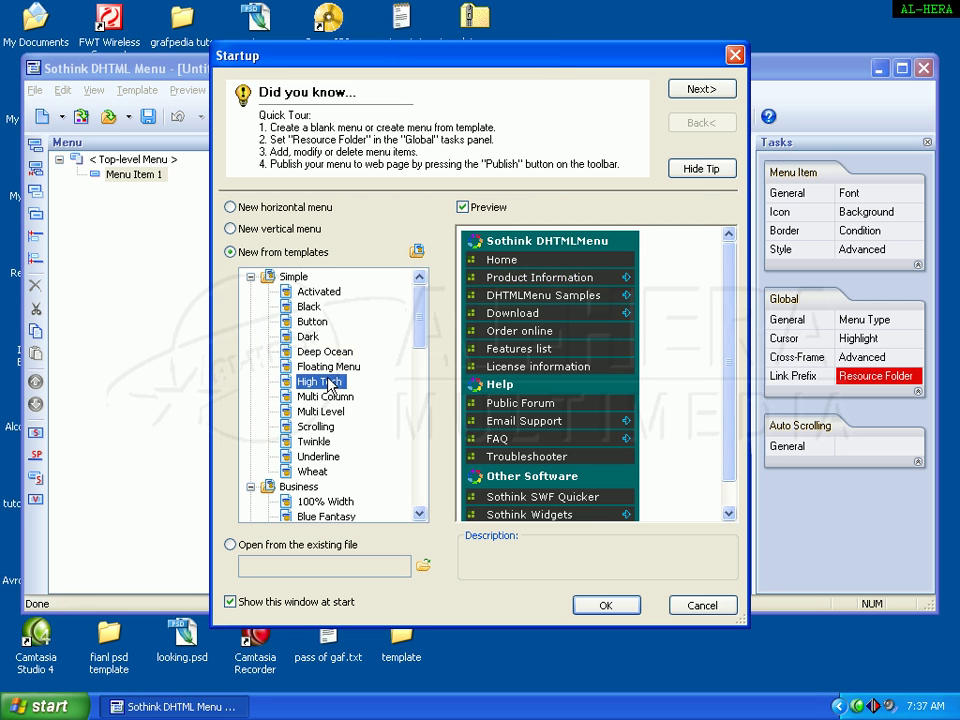
{"action": "left_click", "coordinate": [325, 412]}
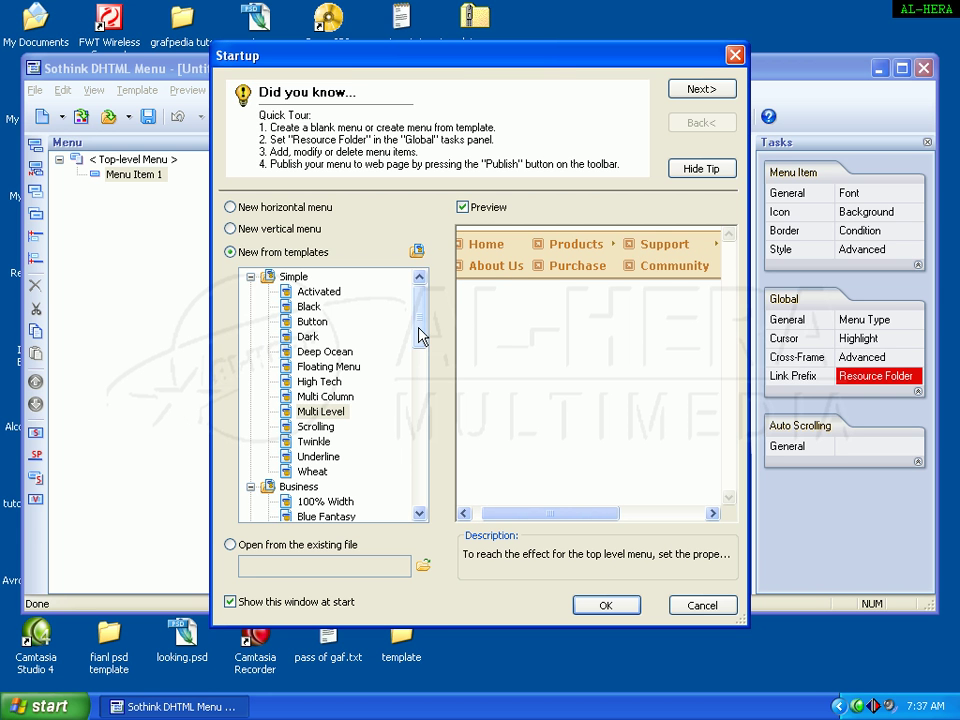
Preview the 100% Width, Blue Fantasy, Coffee, Metallic and Rock Music templates in the Business category
{"action": "scroll", "coordinate": [420, 340], "scroll_direction": "down", "scroll_amount": 3}
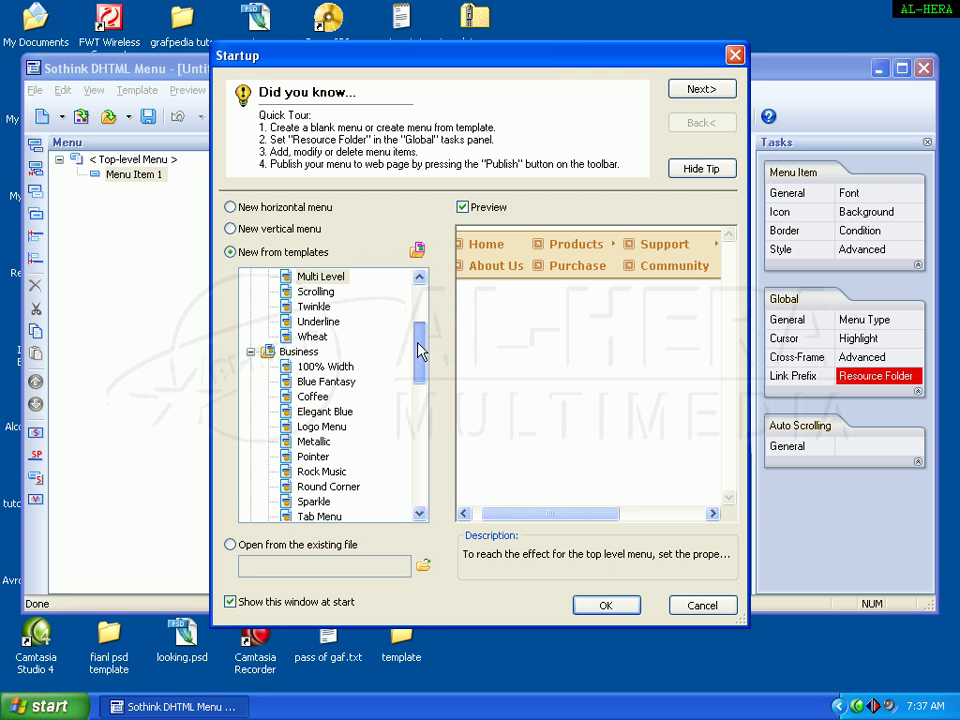
{"action": "left_click", "coordinate": [345, 367]}
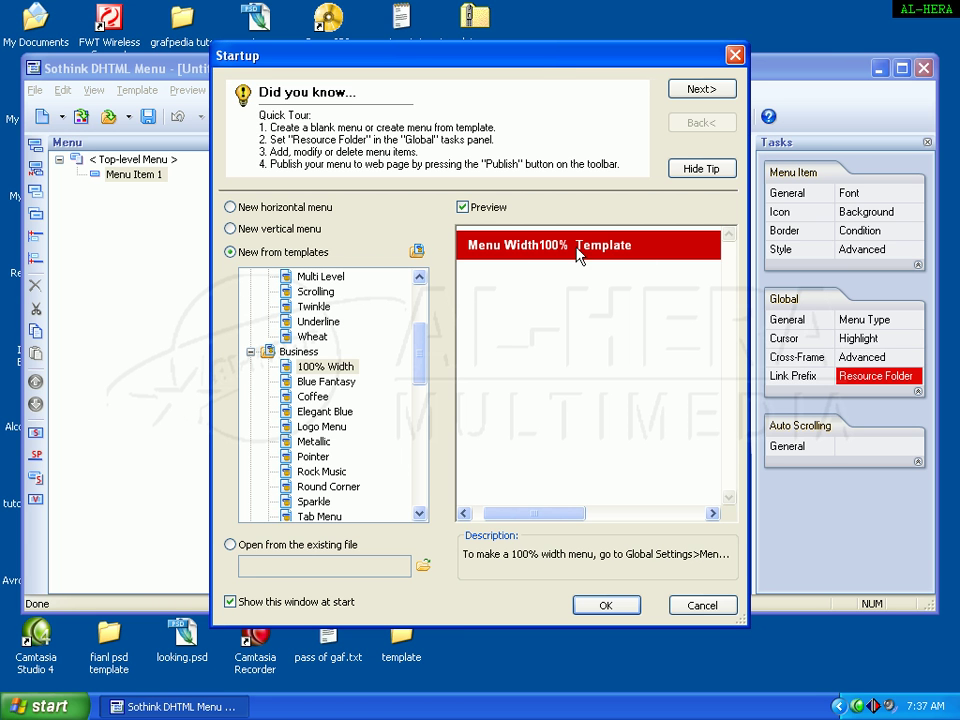
{"action": "left_click", "coordinate": [328, 384]}
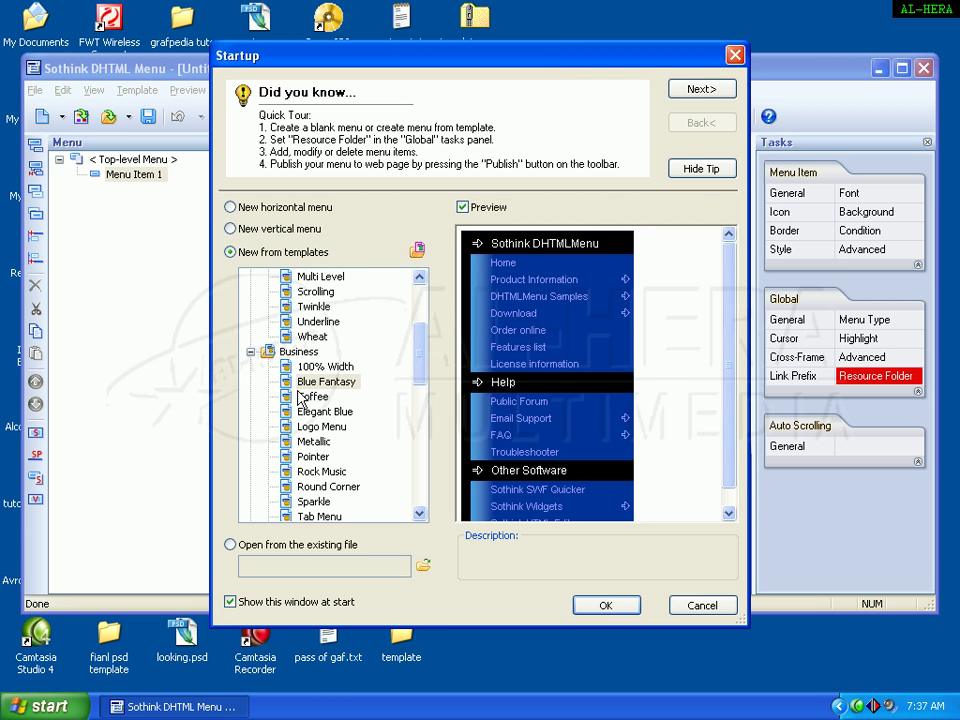
{"action": "left_click", "coordinate": [303, 397]}
{"action": "mouse_move", "coordinate": [505, 265]}
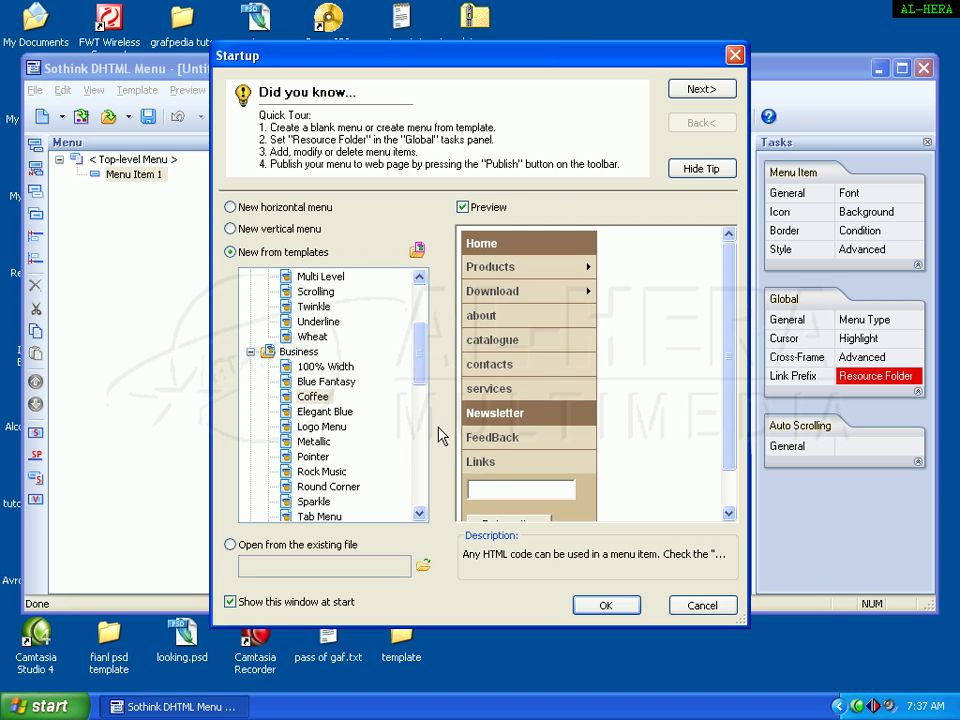
{"action": "left_click", "coordinate": [326, 443]}
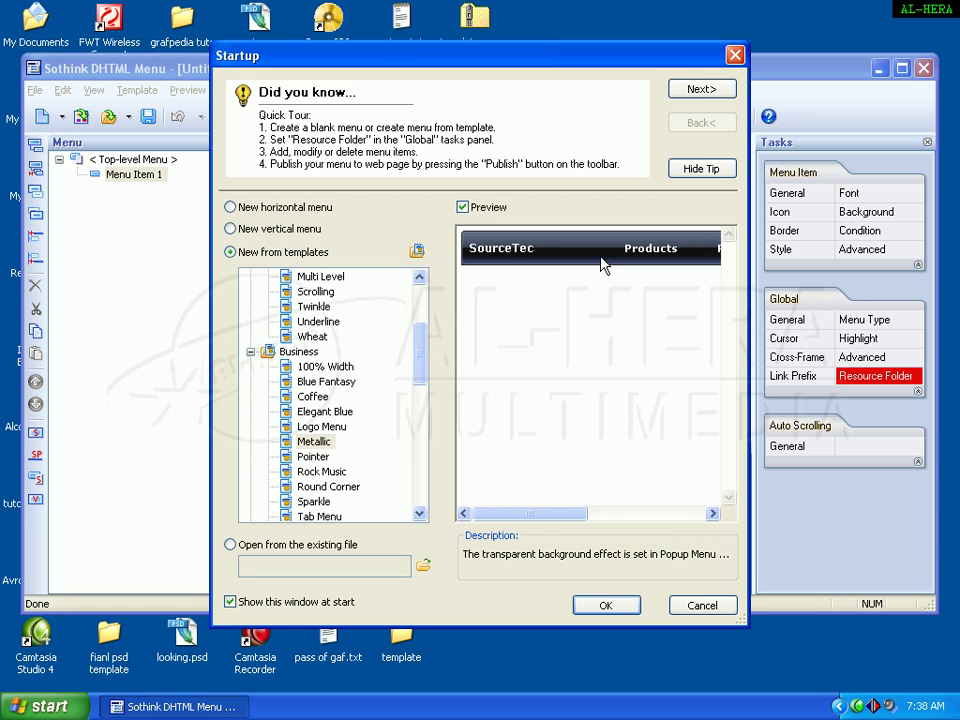
{"action": "mouse_move", "coordinate": [626, 262]}
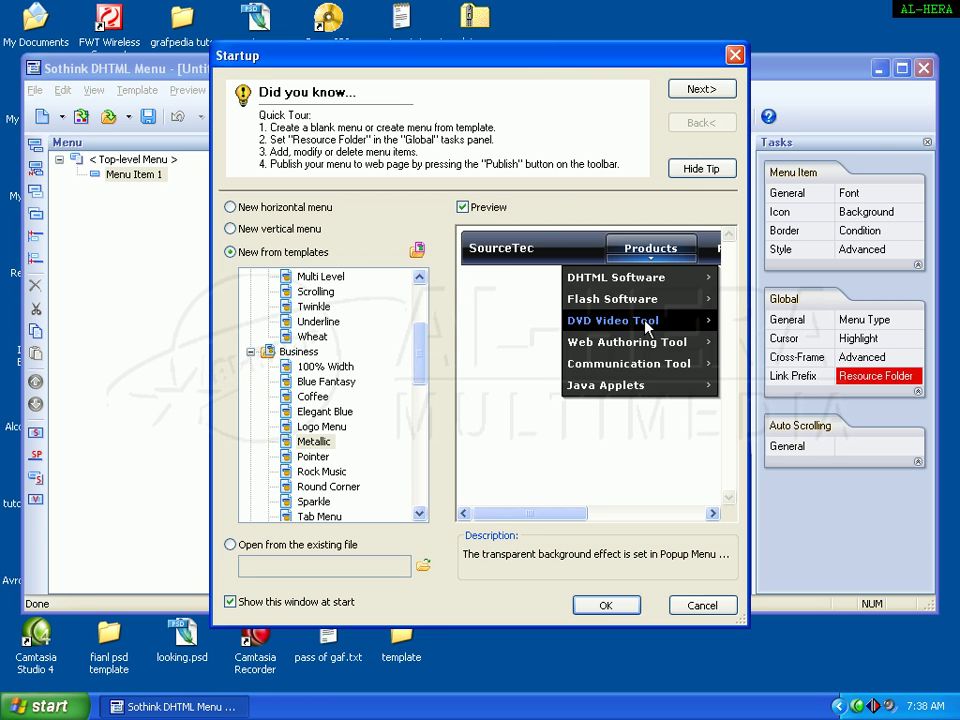
{"action": "left_click", "coordinate": [336, 473]}
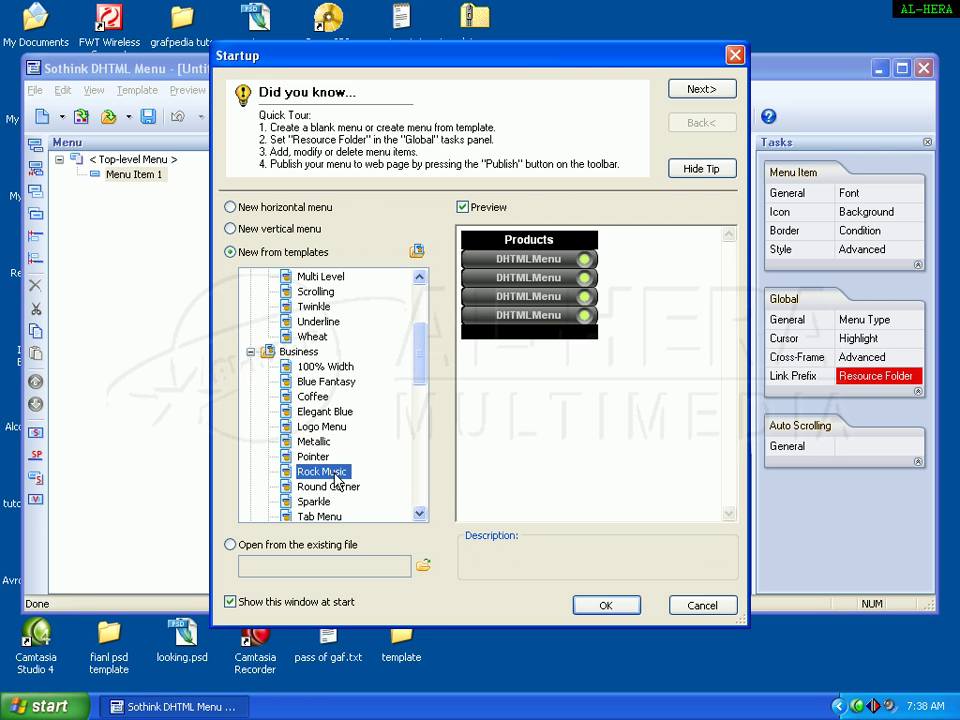
{"action": "left_click", "coordinate": [525, 260]}
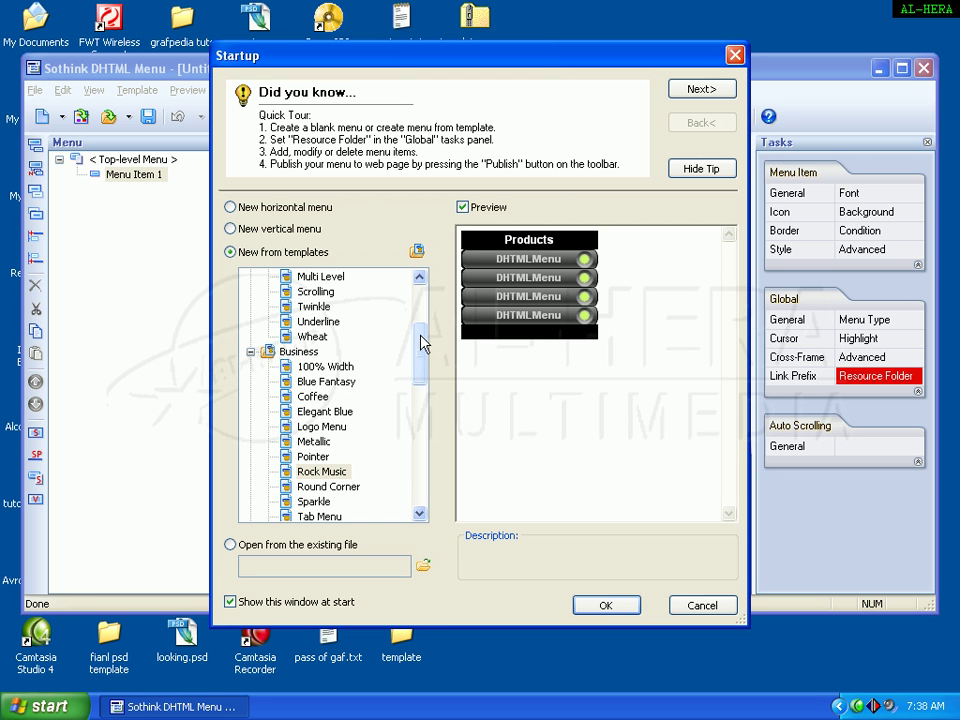
Preview the Vista Black template in the Business category and examine its Order and Overview menus
{"action": "left_click_drag", "start_coordinate": [422, 347], "coordinate": [422, 385]}
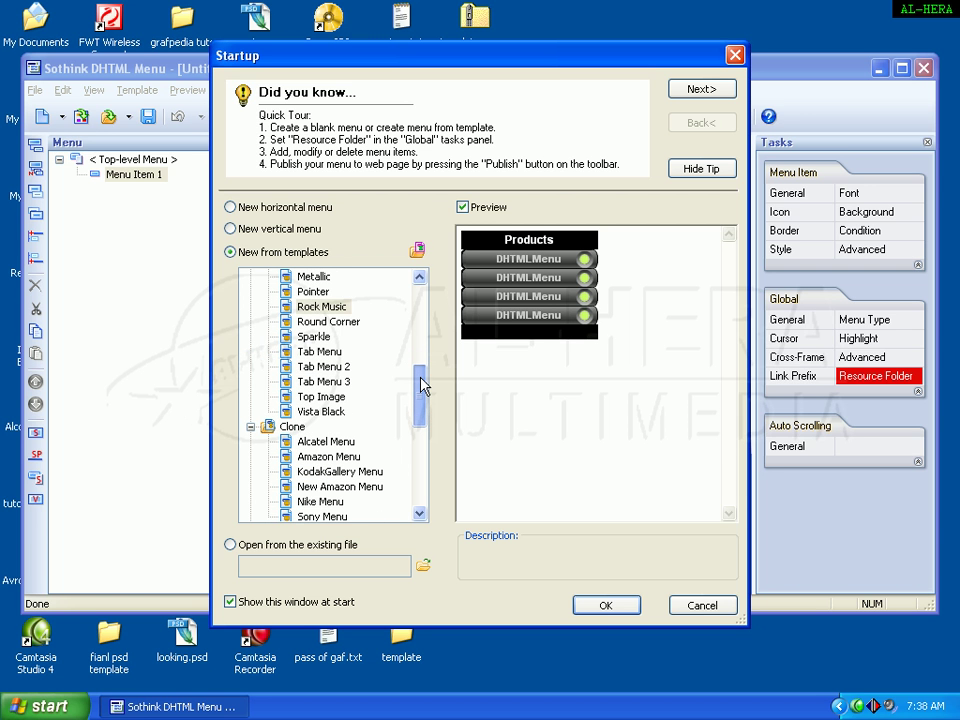
{"action": "left_click", "coordinate": [329, 411]}
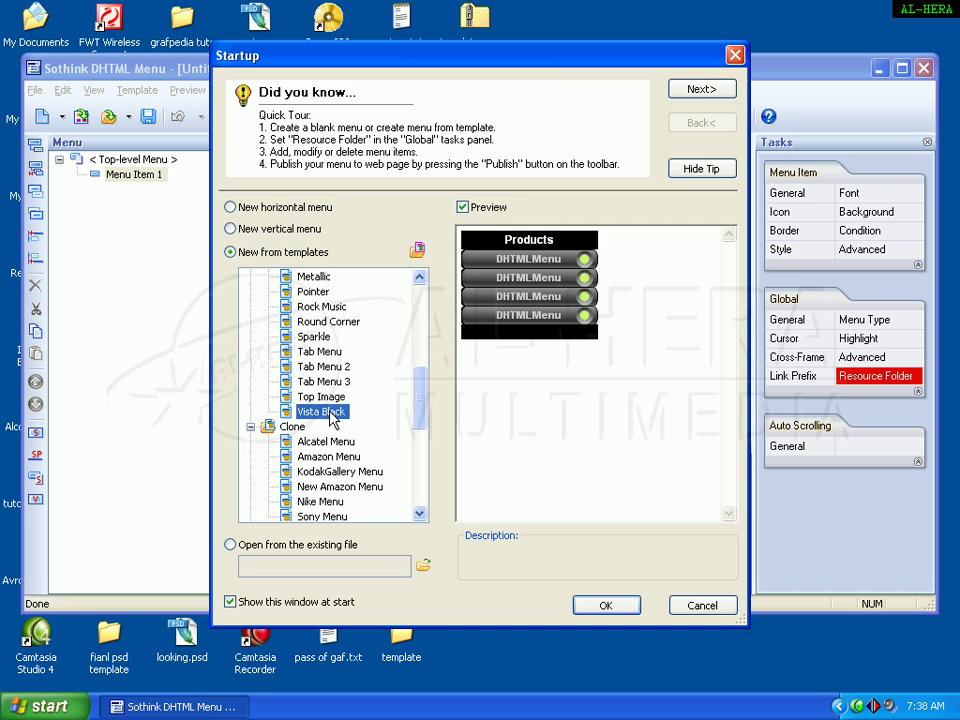
{"action": "mouse_move", "coordinate": [573, 252]}
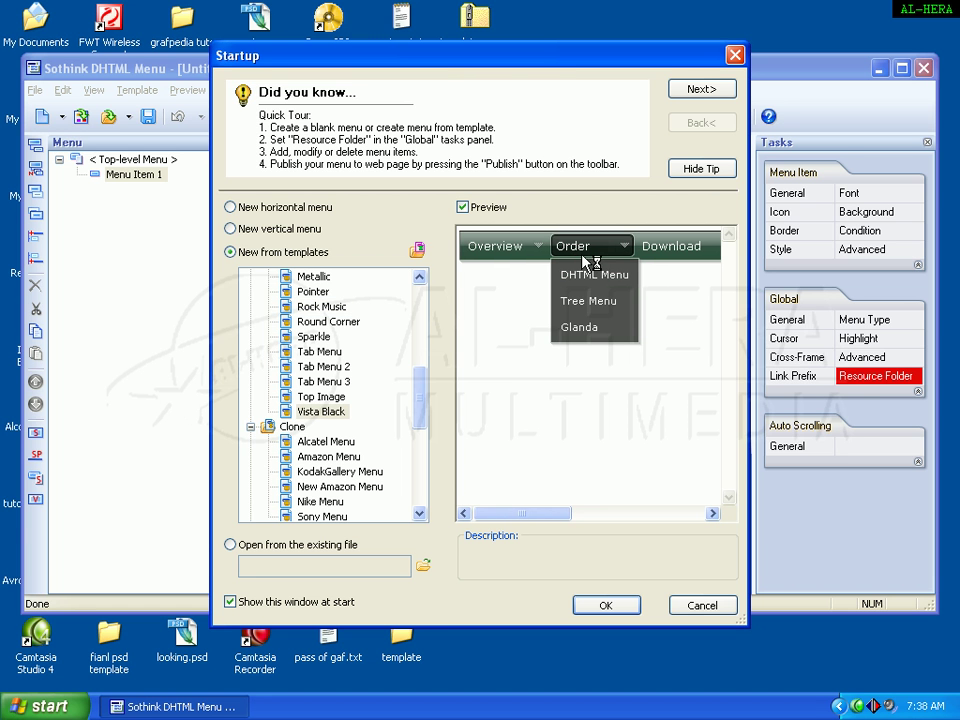
{"action": "mouse_move", "coordinate": [497, 247]}
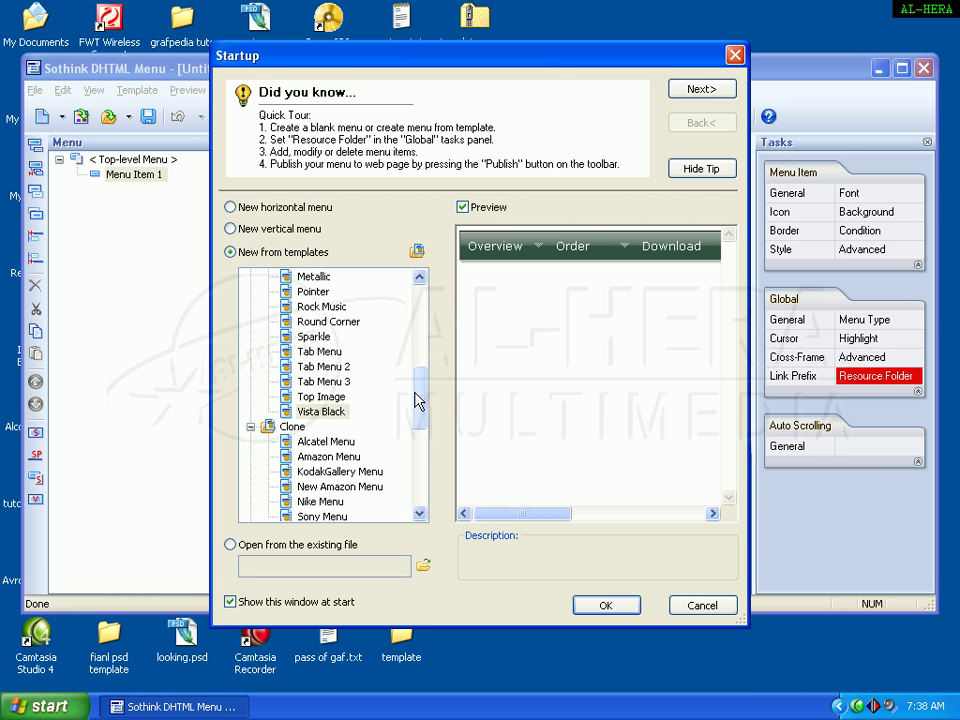
Preview the Nike Menu template in the Clone category and examine its Shop and Nike Sites menus
{"action": "left_click_drag", "start_coordinate": [418, 400], "coordinate": [416, 439]}
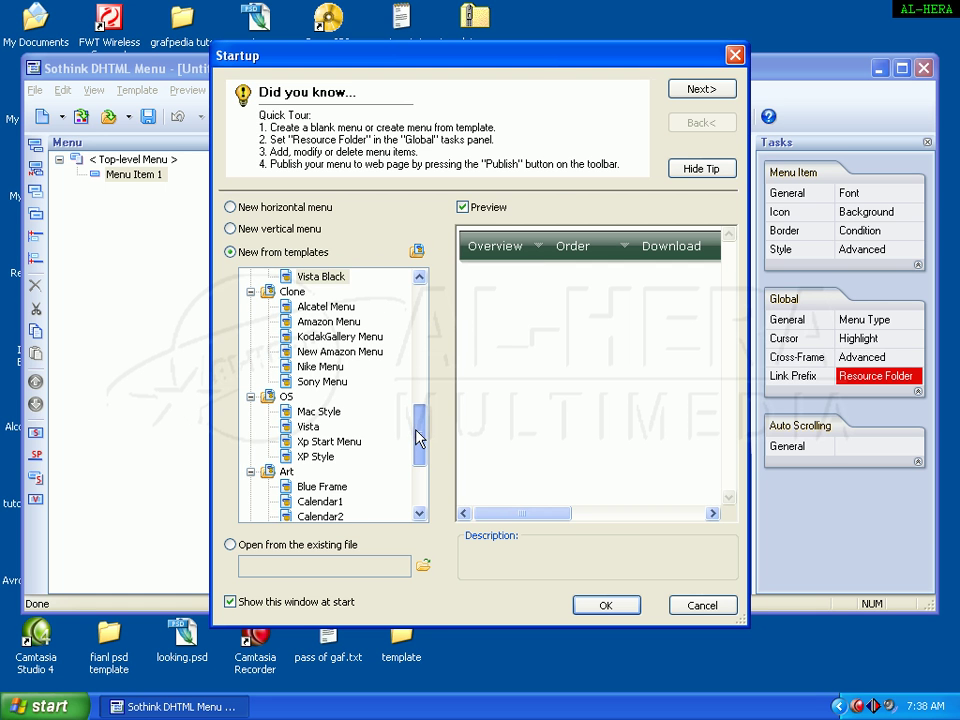
{"action": "left_click", "coordinate": [333, 368]}
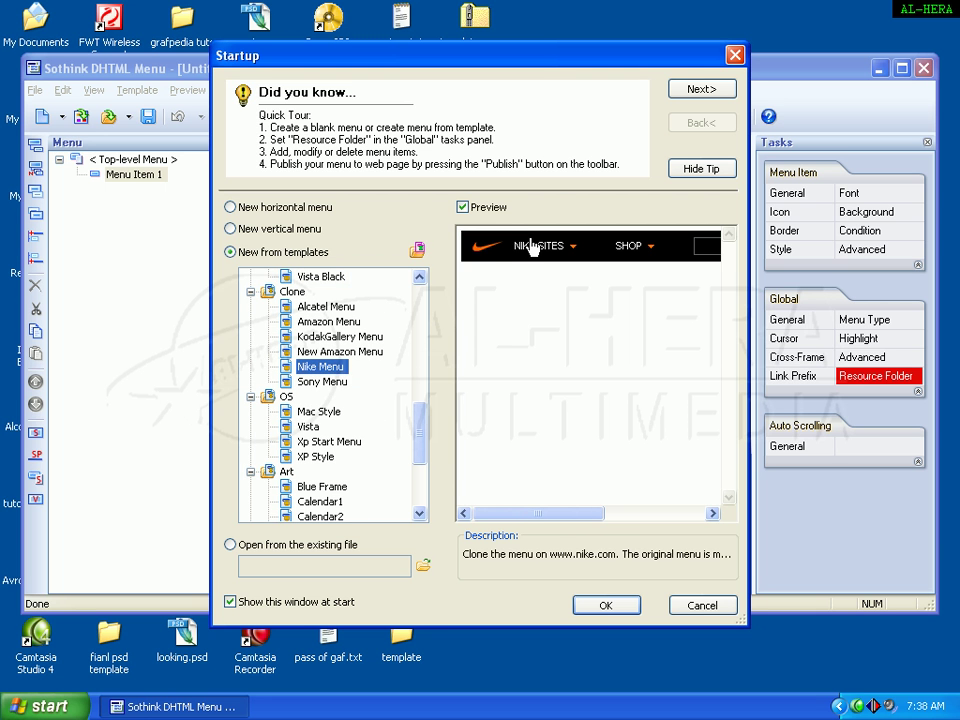
{"action": "mouse_move", "coordinate": [628, 247]}
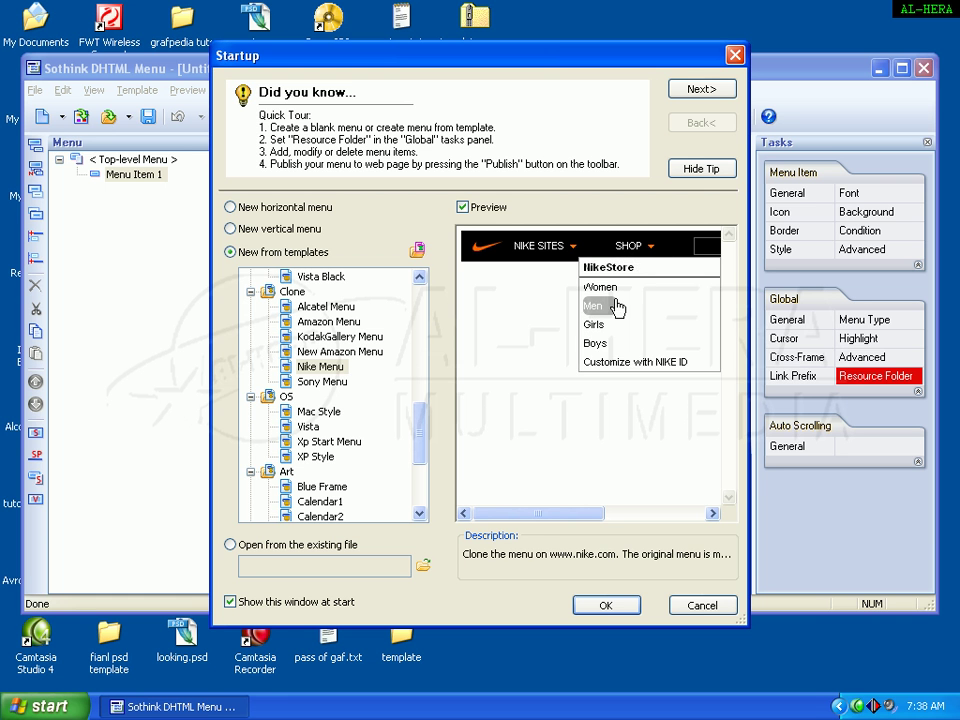
{"action": "mouse_move", "coordinate": [540, 245]}
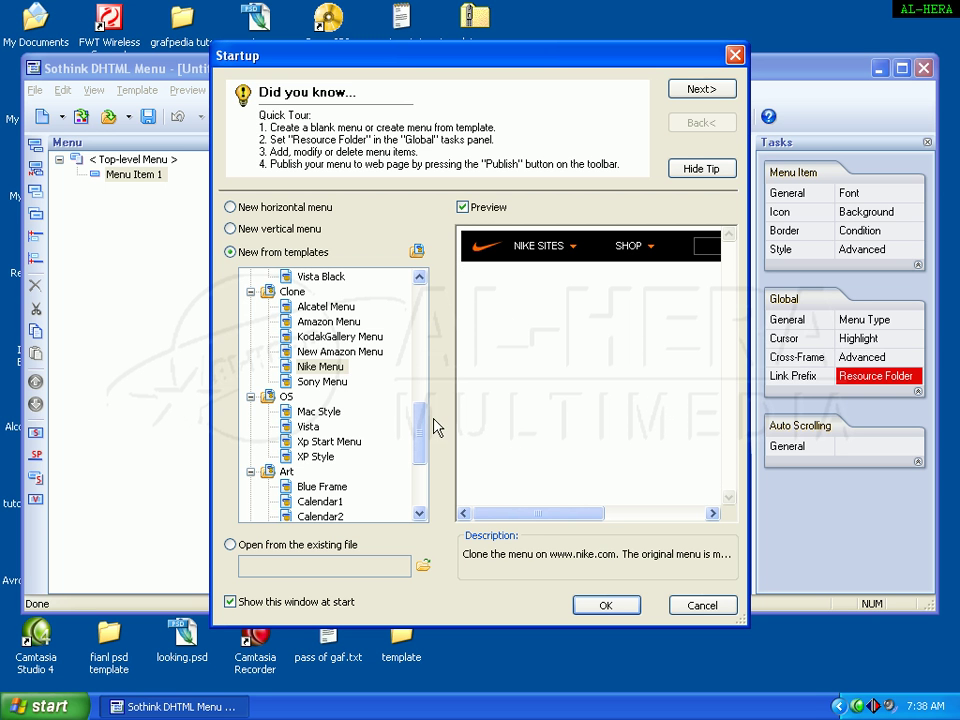
{"action": "mouse_move", "coordinate": [433, 427]}
{"action": "left_mouse_down"}
{"action": "mouse_move", "coordinate": [428, 403]}
{"action": "mouse_move", "coordinate": [428, 470]}
{"action": "mouse_move", "coordinate": [422, 343]}
{"action": "left_mouse_up"}
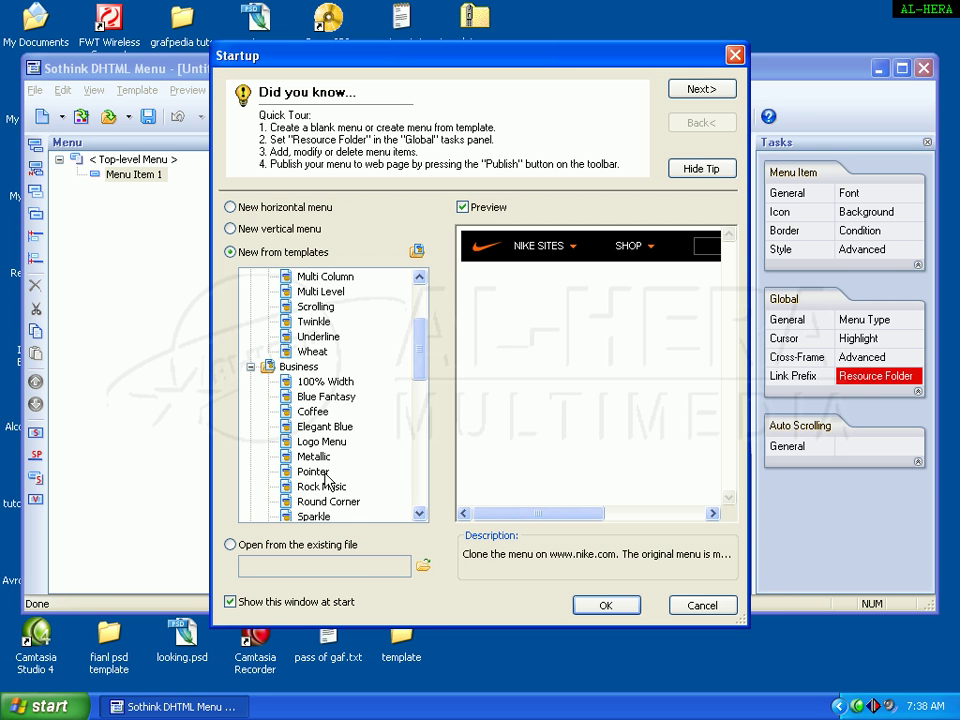
Create a new menu from the Twinkle template in the Simple category
{"action": "scroll", "coordinate": [325, 470], "scroll_direction": "up", "scroll_amount": 3}
{"action": "left_click", "coordinate": [314, 441]}
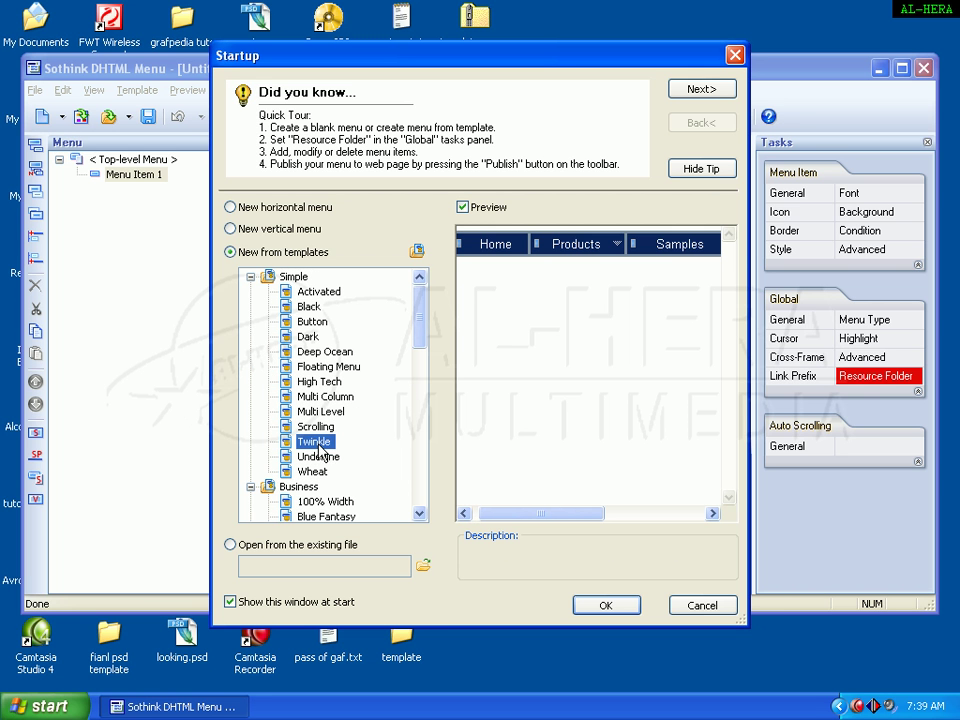
{"action": "left_click", "coordinate": [598, 607]}
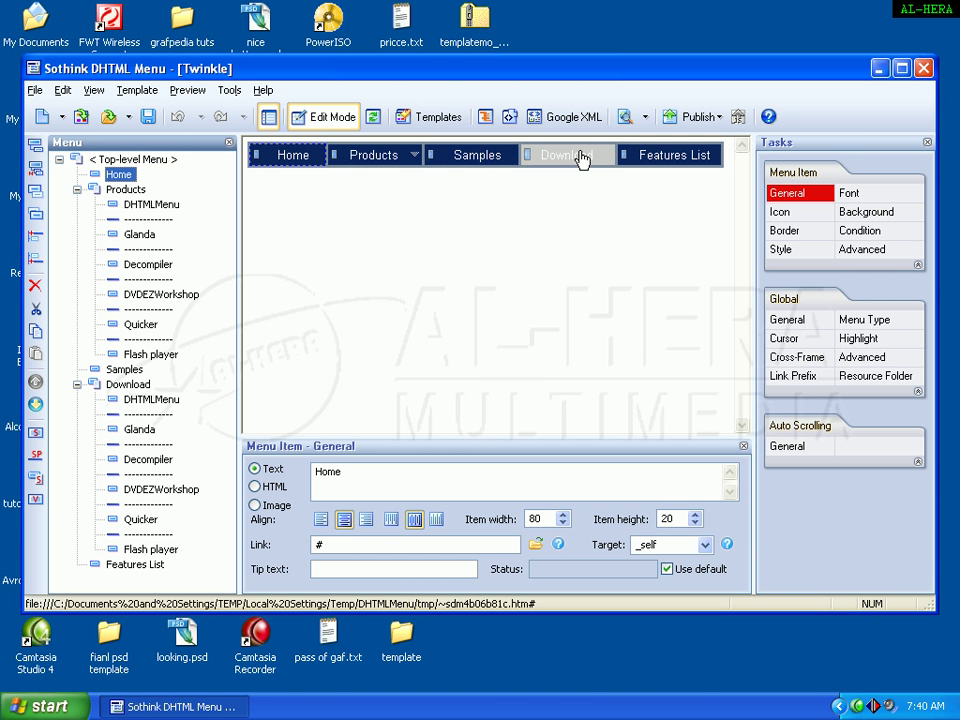
Change the text of the Samples item in the top-level menu to "Sign up"
{"action": "left_click", "coordinate": [467, 160]}
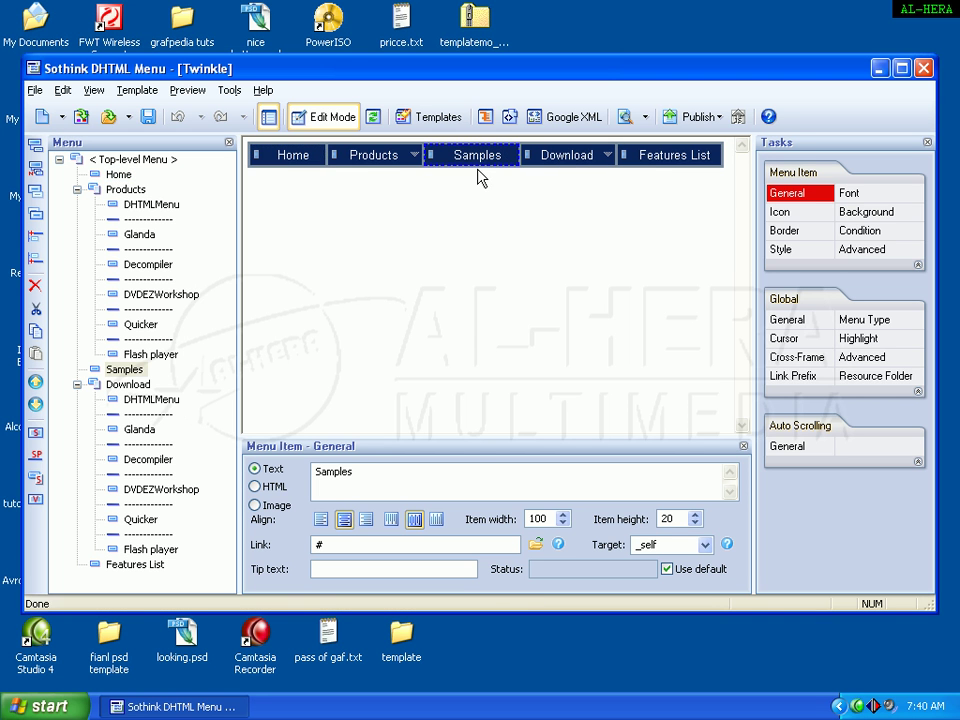
{"action": "left_click", "coordinate": [275, 161]}
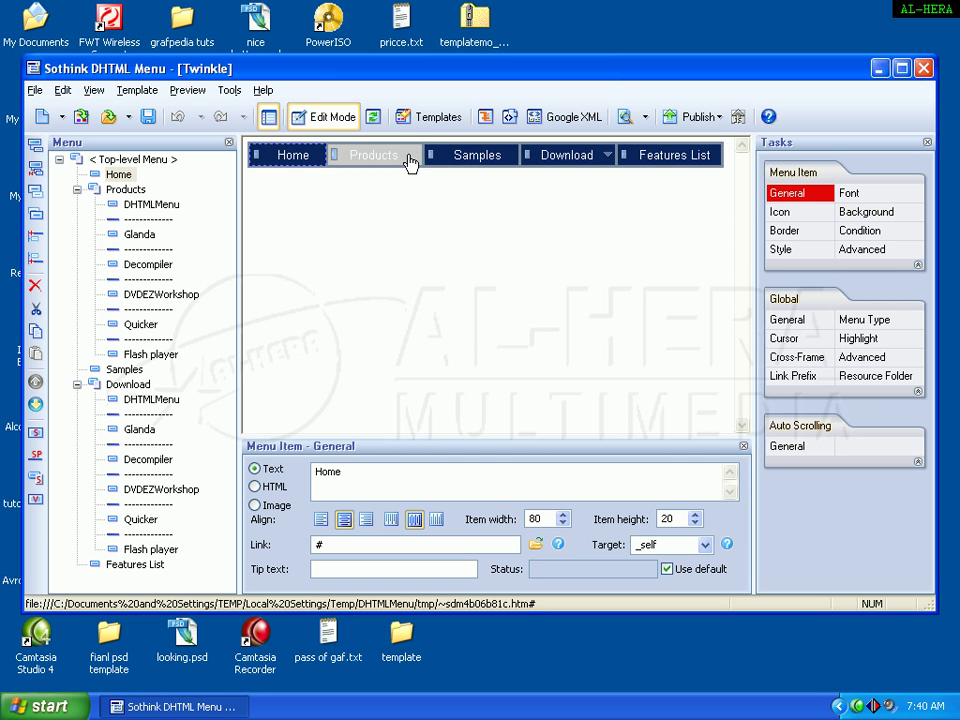
{"action": "left_click", "coordinate": [467, 162]}
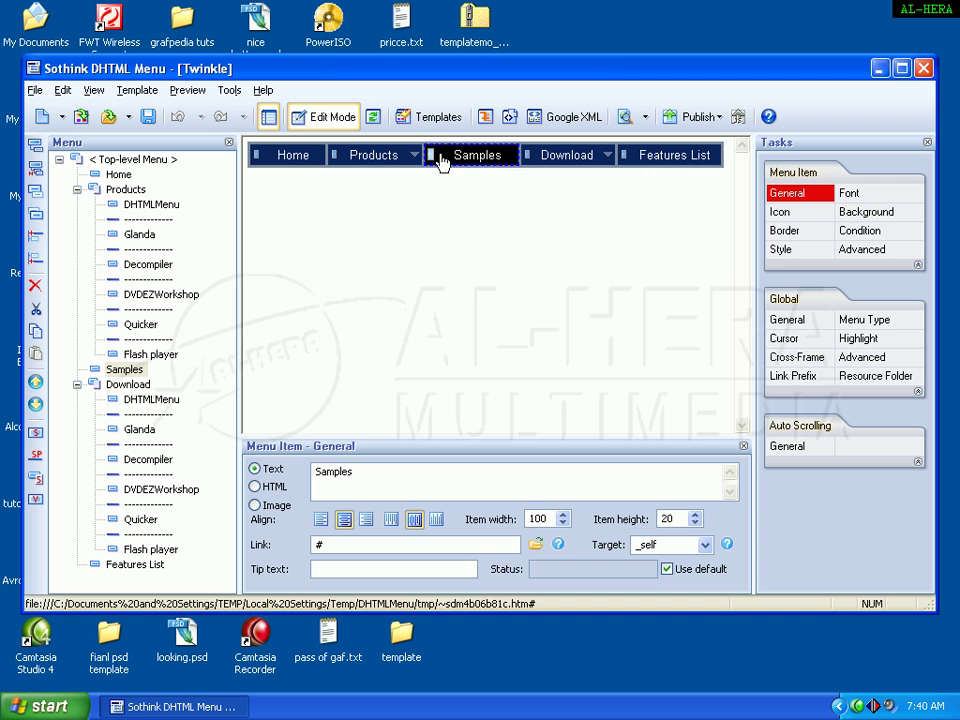
{"action": "double_click", "coordinate": [363, 471]}
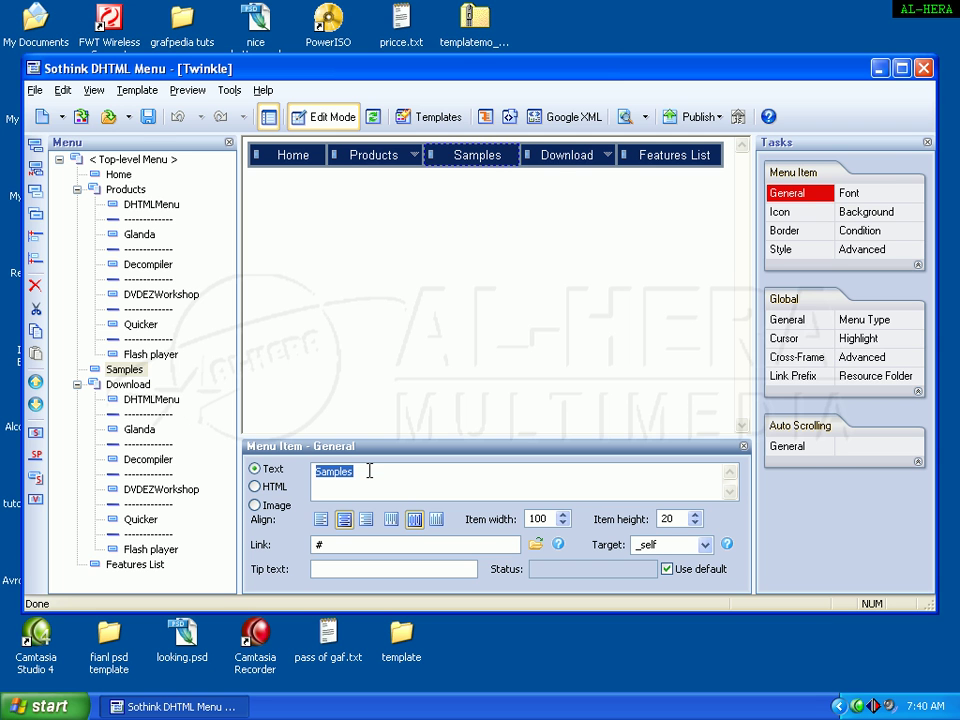
{"action": "type", "text": "D"}
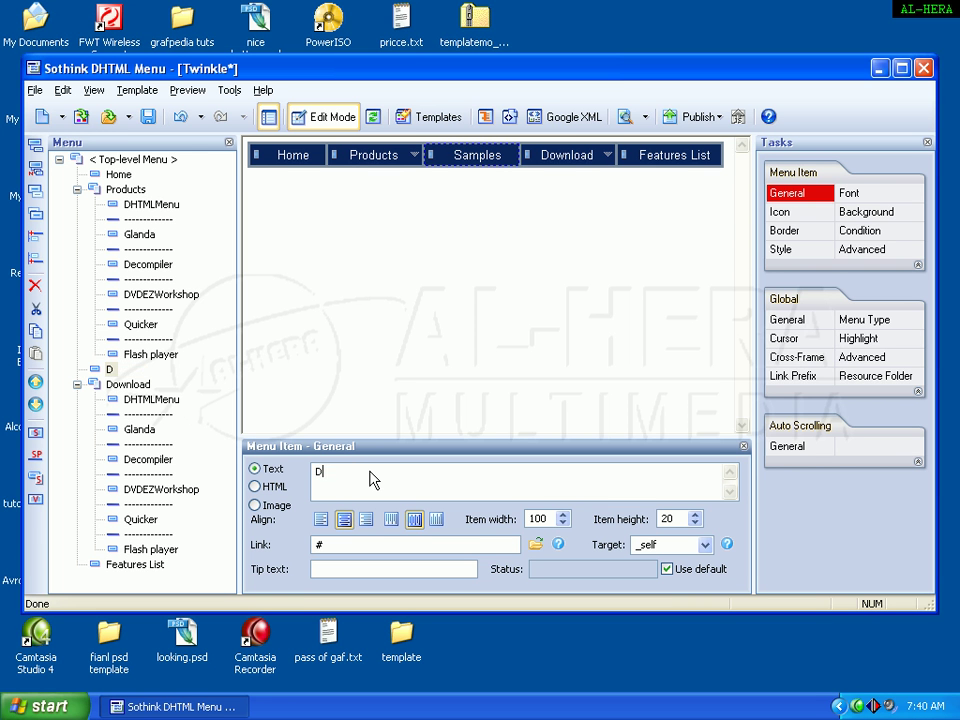
{"action": "key", "text": "BackSpace"}
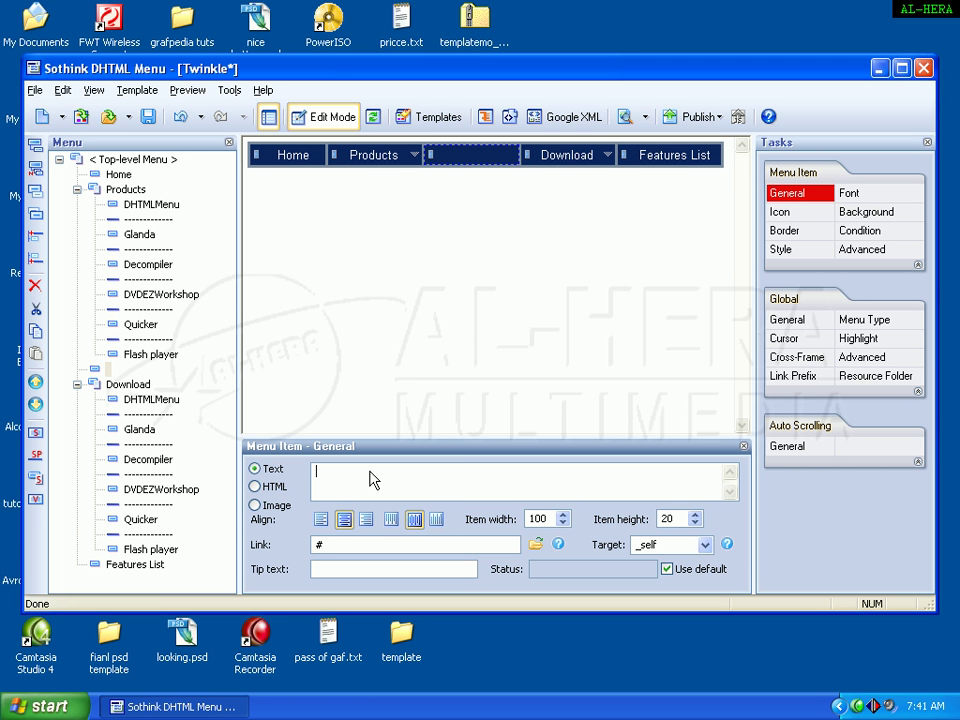
{"action": "type", "text": "Sign up"}
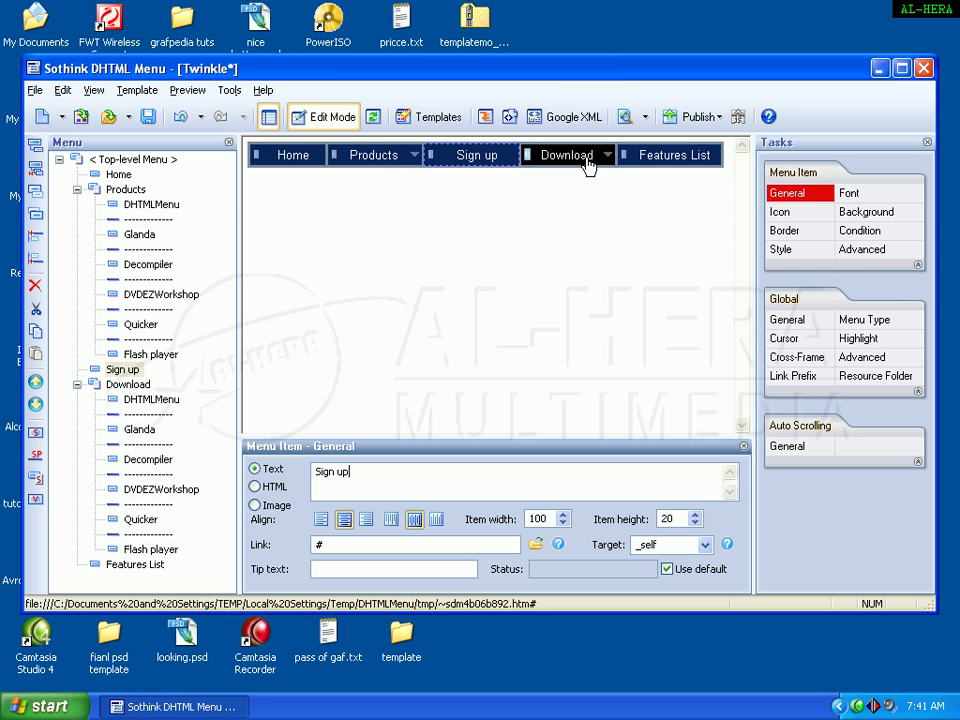
Change the text of the Features List item in the top-level menu to "Contact"
{"action": "left_click", "coordinate": [678, 166]}
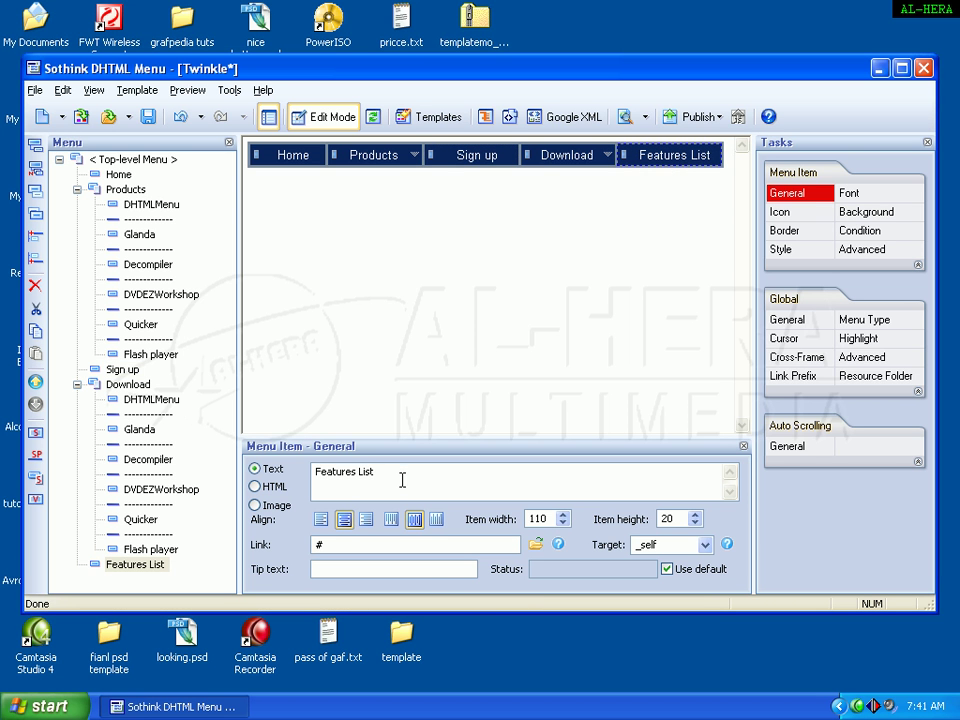
{"action": "left_click_drag", "start_coordinate": [379, 478], "coordinate": [314, 478]}
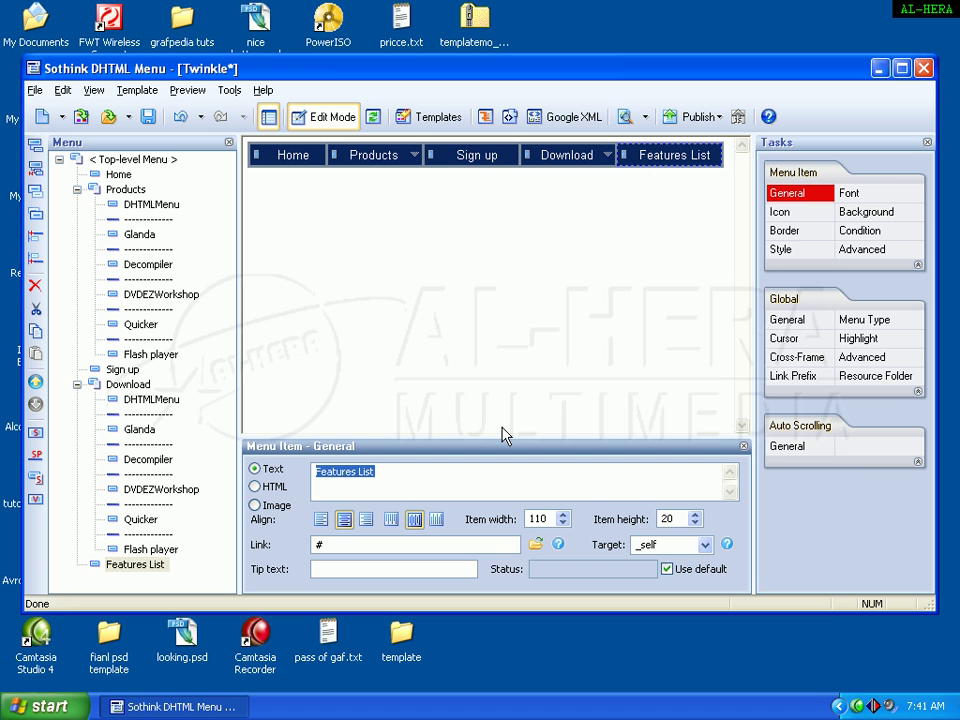
{"action": "type", "text": "Co"}
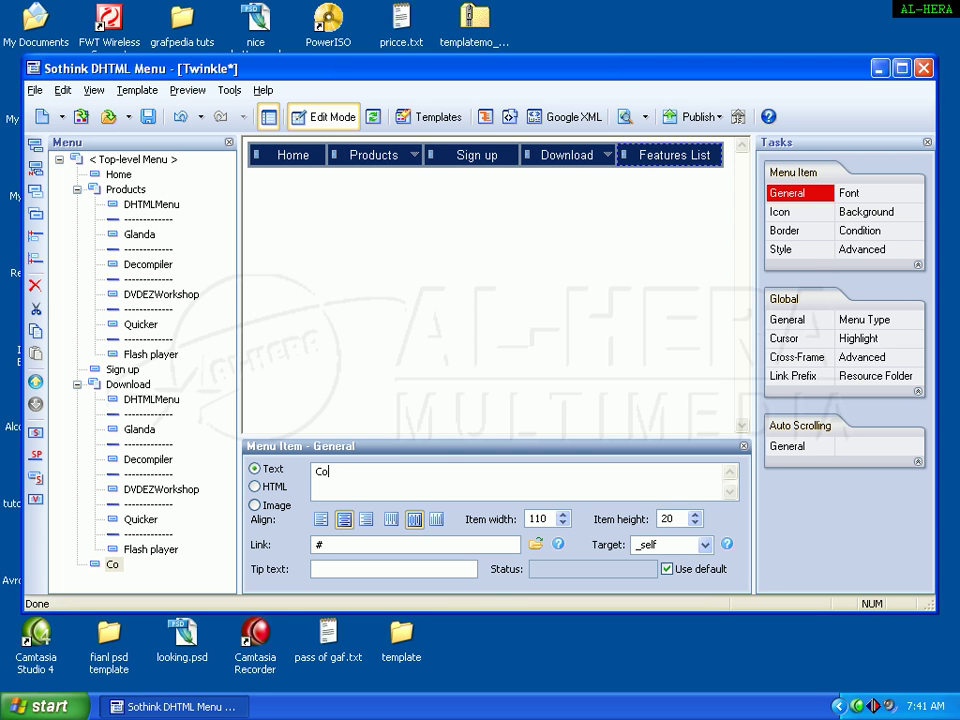
{"action": "type", "text": "ntact"}
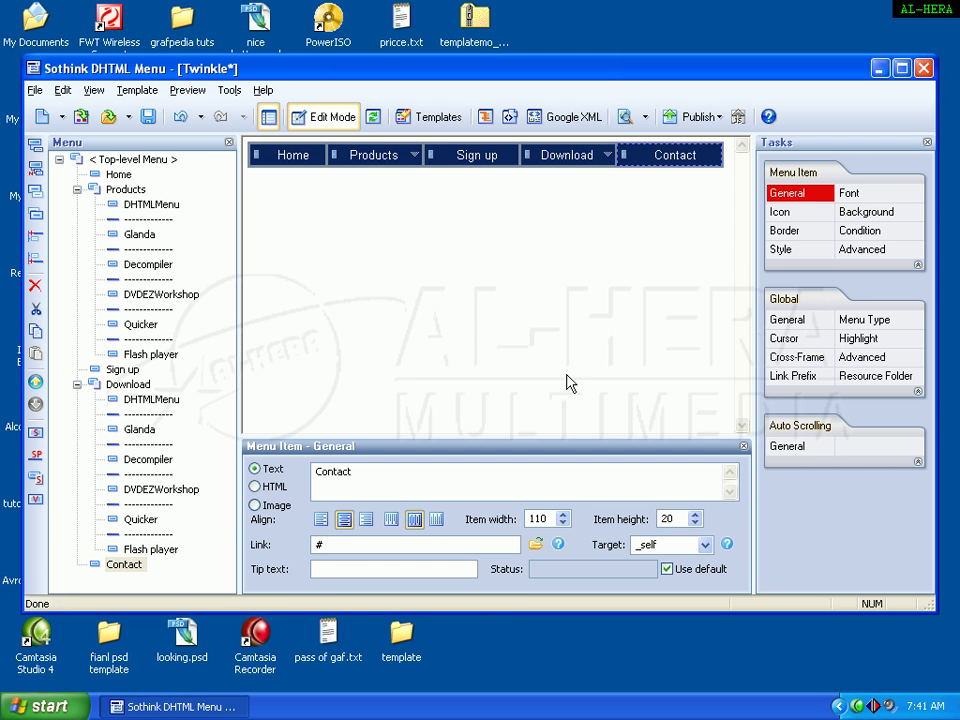
{"action": "left_click", "coordinate": [122, 565]}
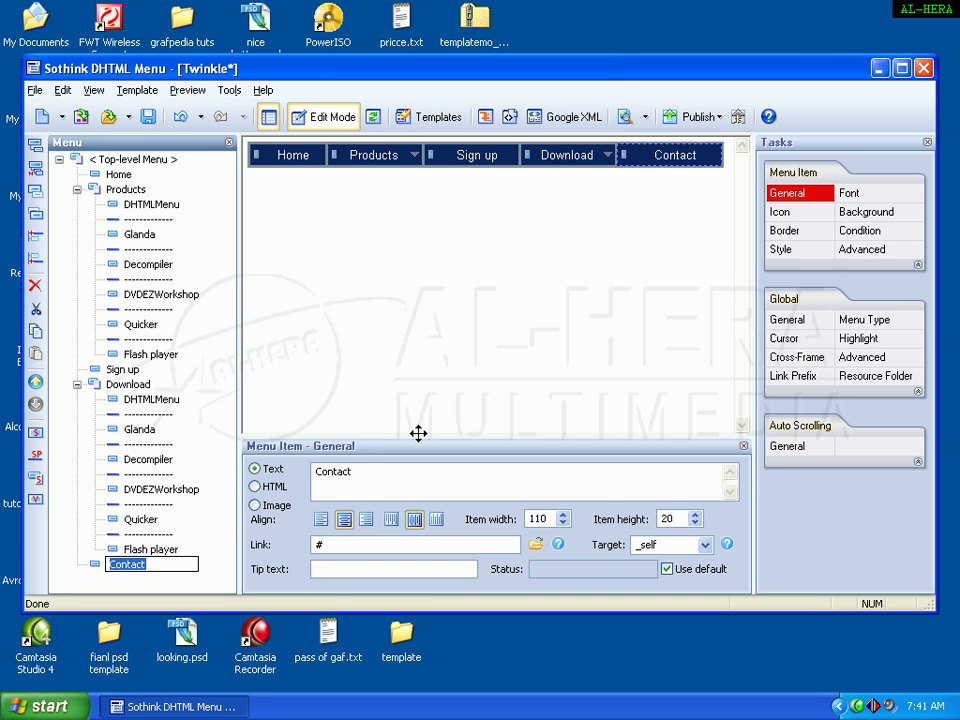
{"action": "left_click", "coordinate": [635, 202]}
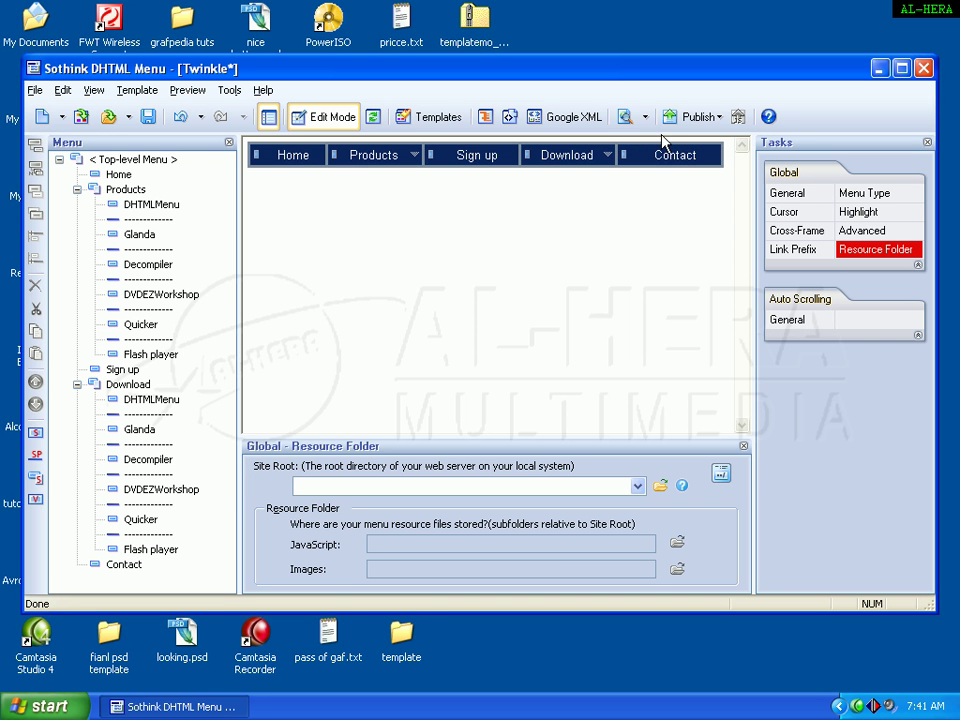
Change the text of the DHTMLMenu item in the Download submenu to "Photoshop"
{"action": "left_click", "coordinate": [600, 162]}
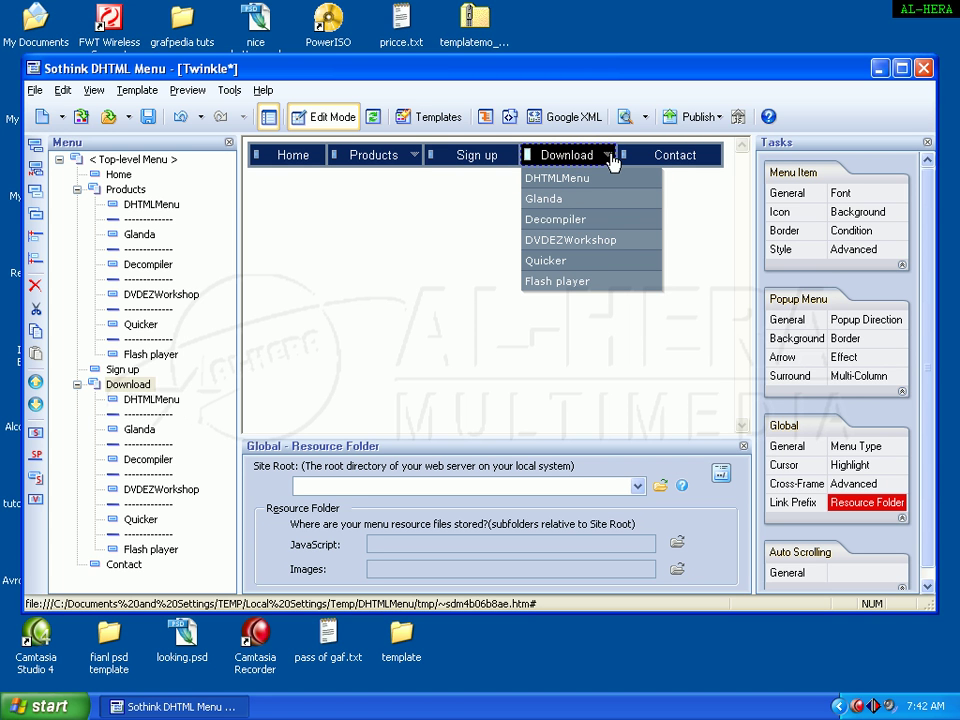
{"action": "left_click", "coordinate": [119, 392]}
{"action": "left_click", "coordinate": [119, 392]}
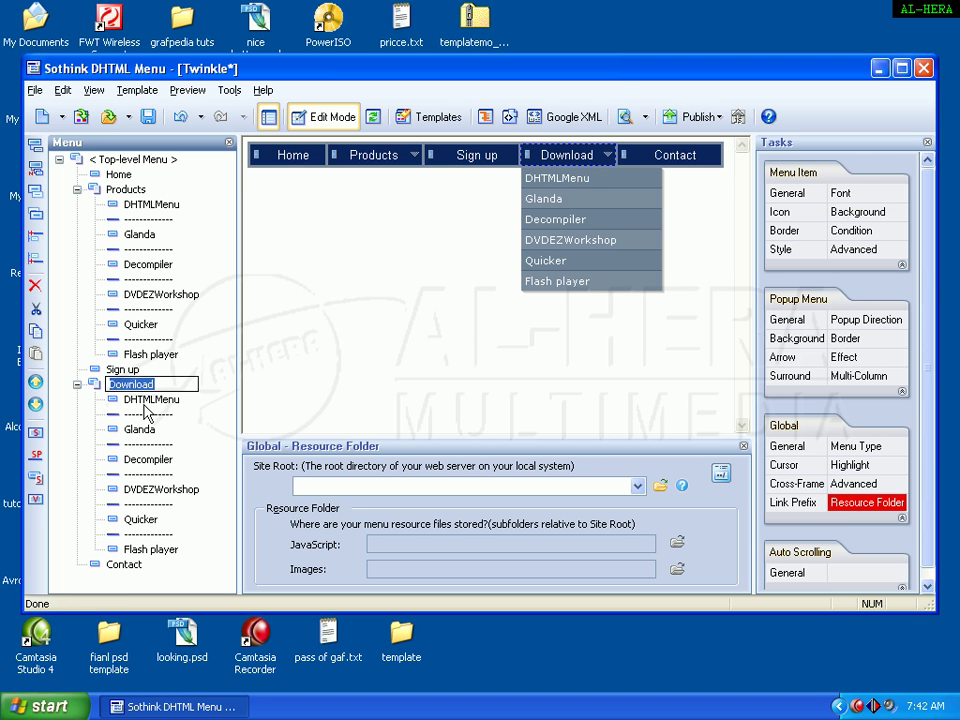
{"action": "left_click", "coordinate": [145, 403]}
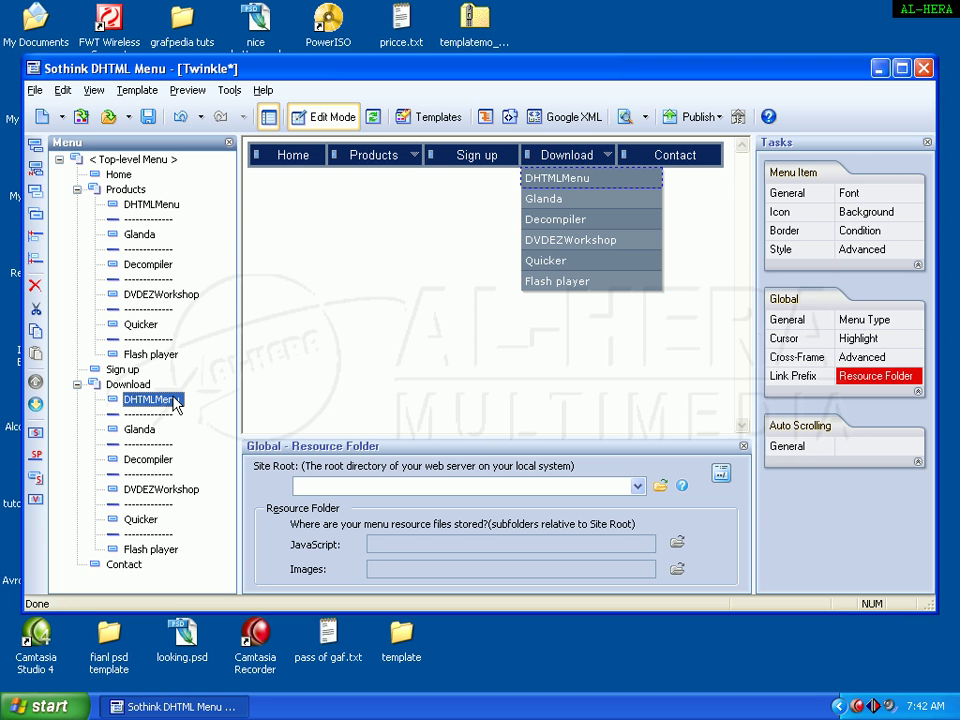
{"action": "left_click", "coordinate": [170, 400]}
{"action": "left_click", "coordinate": [160, 402]}
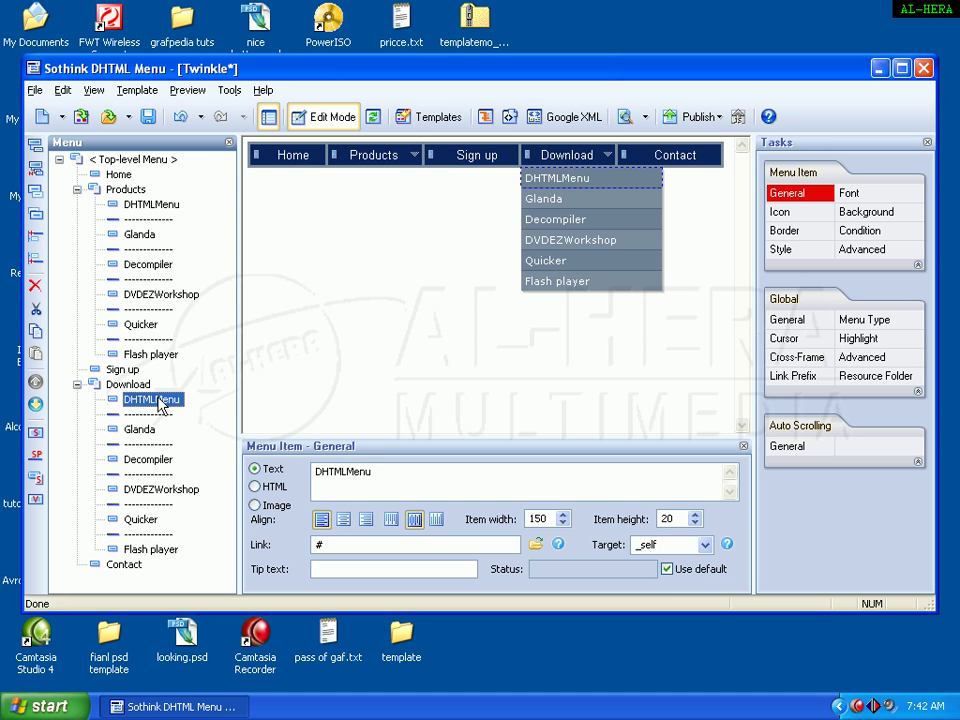
{"action": "double_click", "coordinate": [403, 479]}
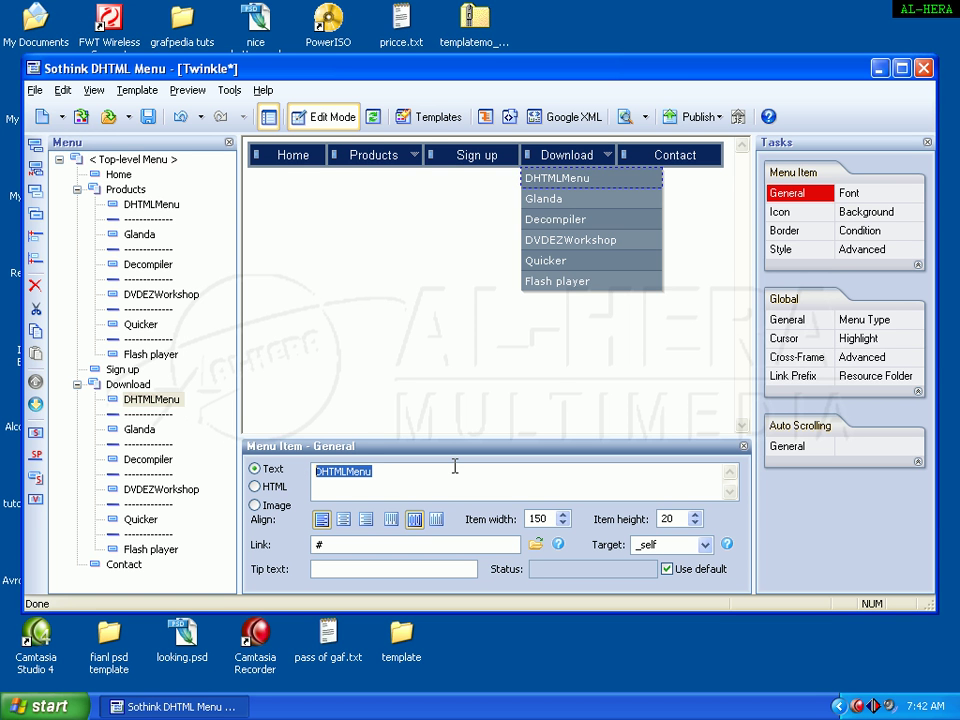
{"action": "type", "text": "Pho"}
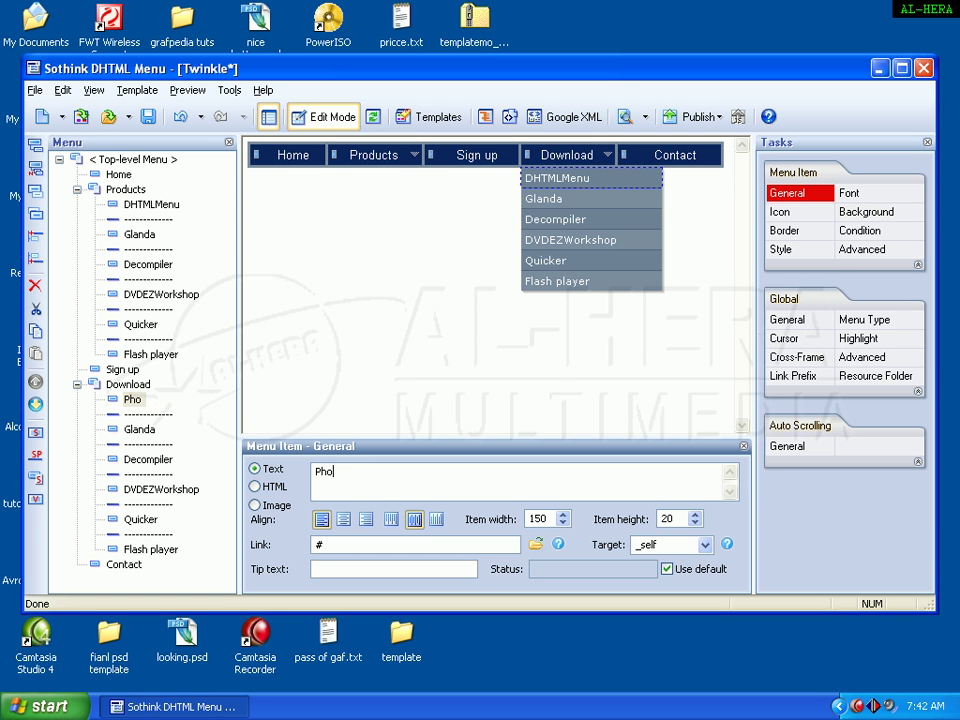
{"action": "type", "text": "toshop"}
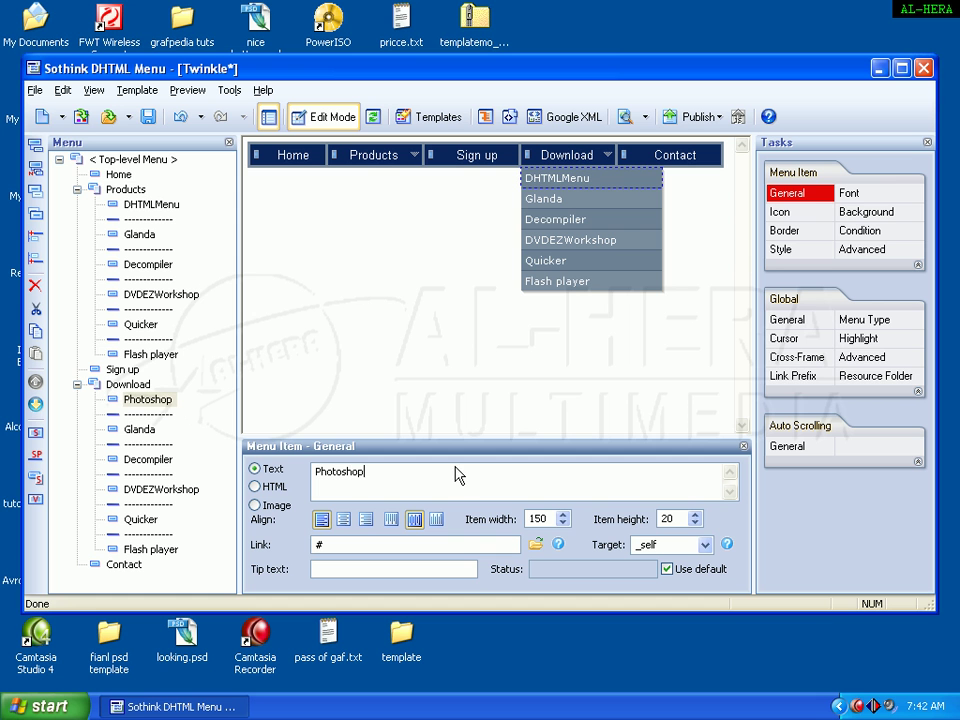
Change the text of the Glanda item in the Download submenu to "Flash"
{"action": "left_click", "coordinate": [145, 431]}
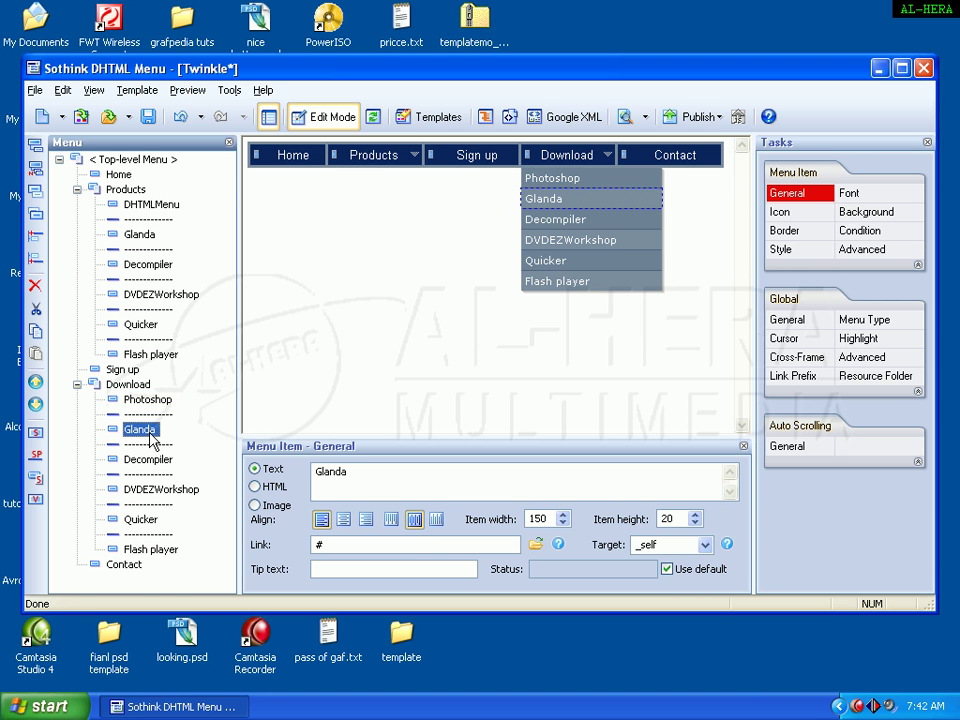
{"action": "double_click", "coordinate": [362, 476]}
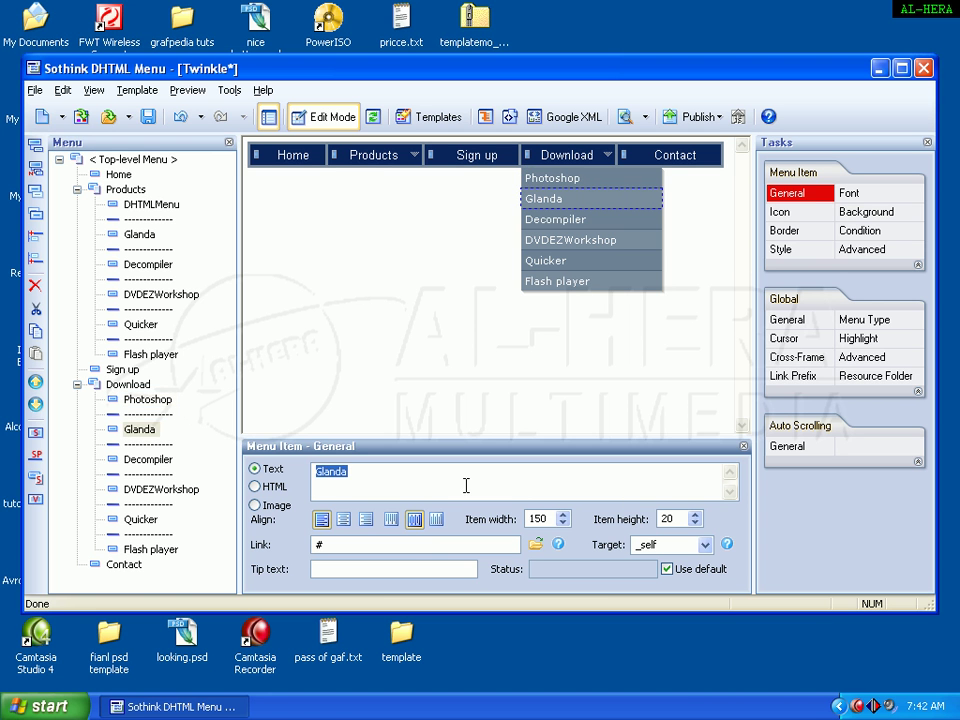
{"action": "type", "text": "Flash"}
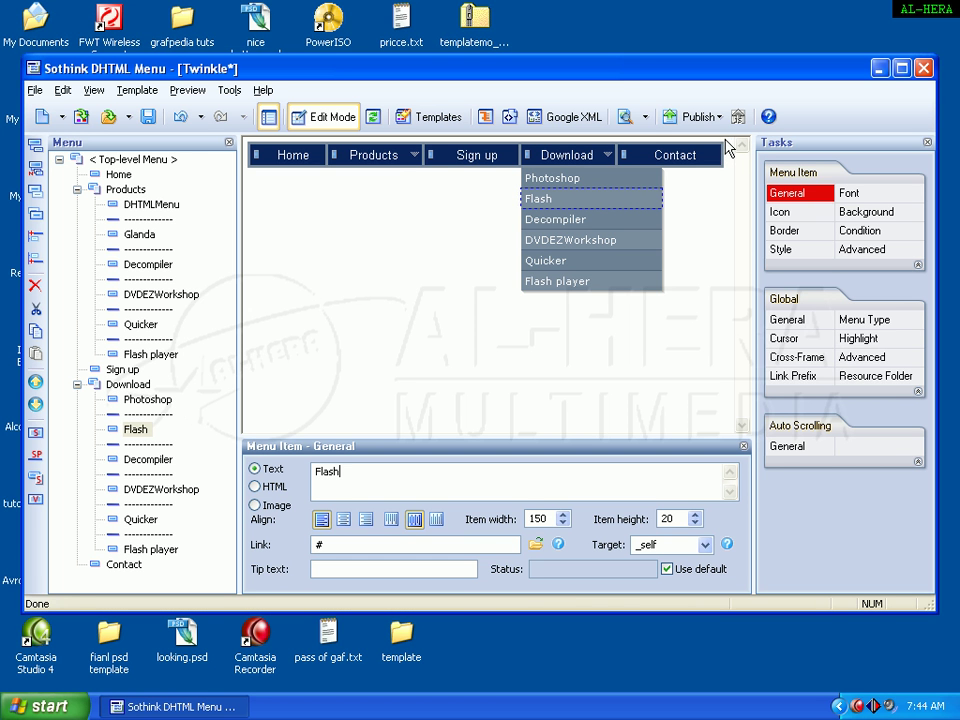
Append a sub menu item under the Contact item and select it
{"action": "left_click", "coordinate": [125, 565]}
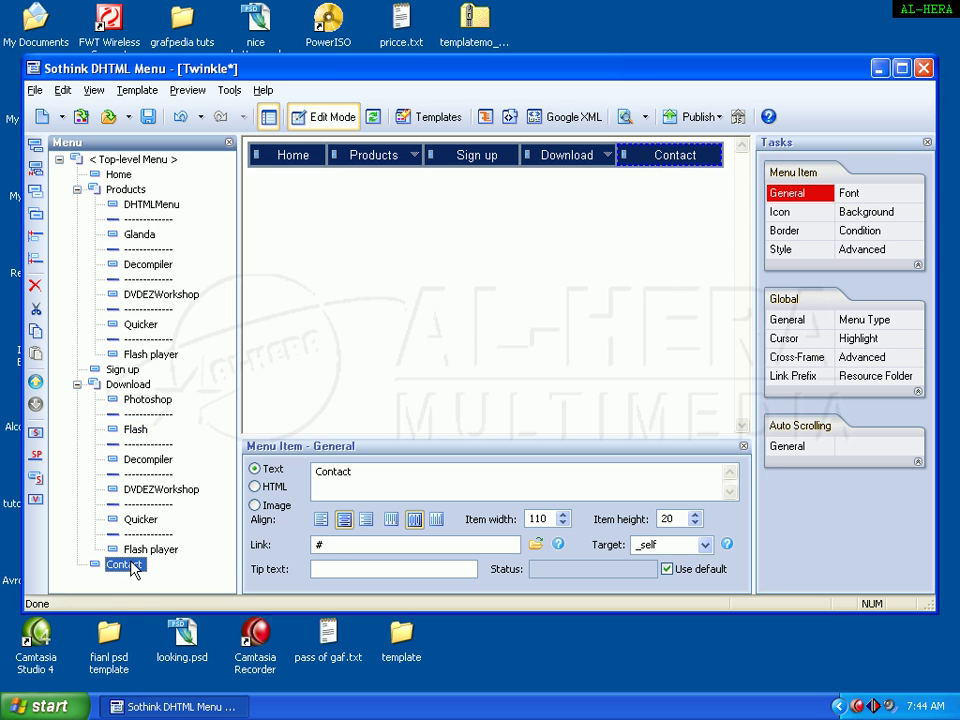
{"action": "right_click", "coordinate": [131, 565]}
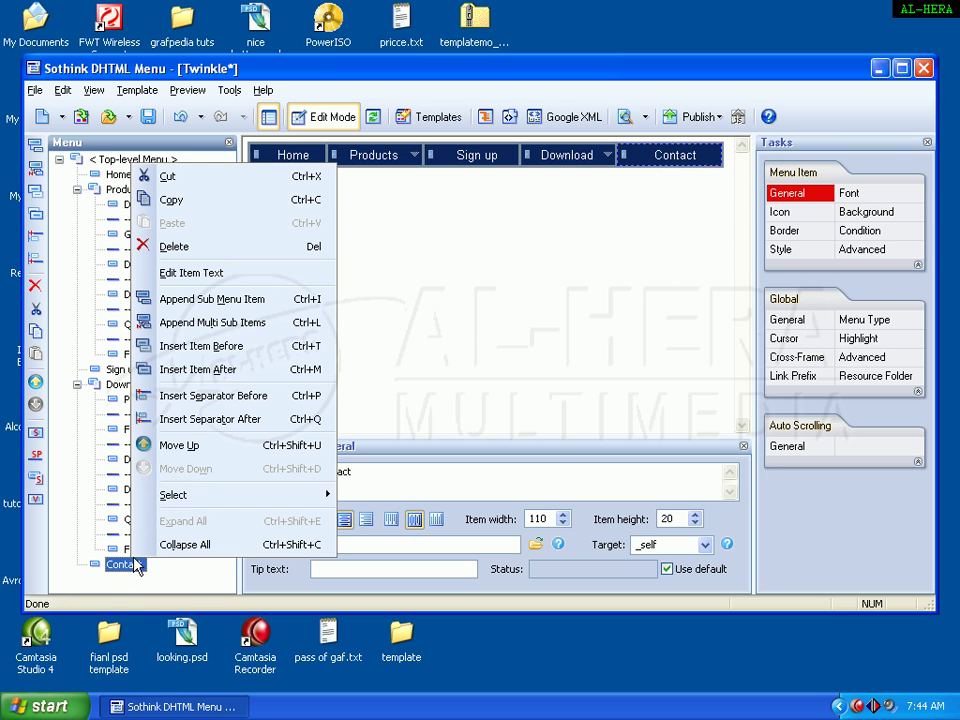
{"action": "left_click", "coordinate": [215, 302]}
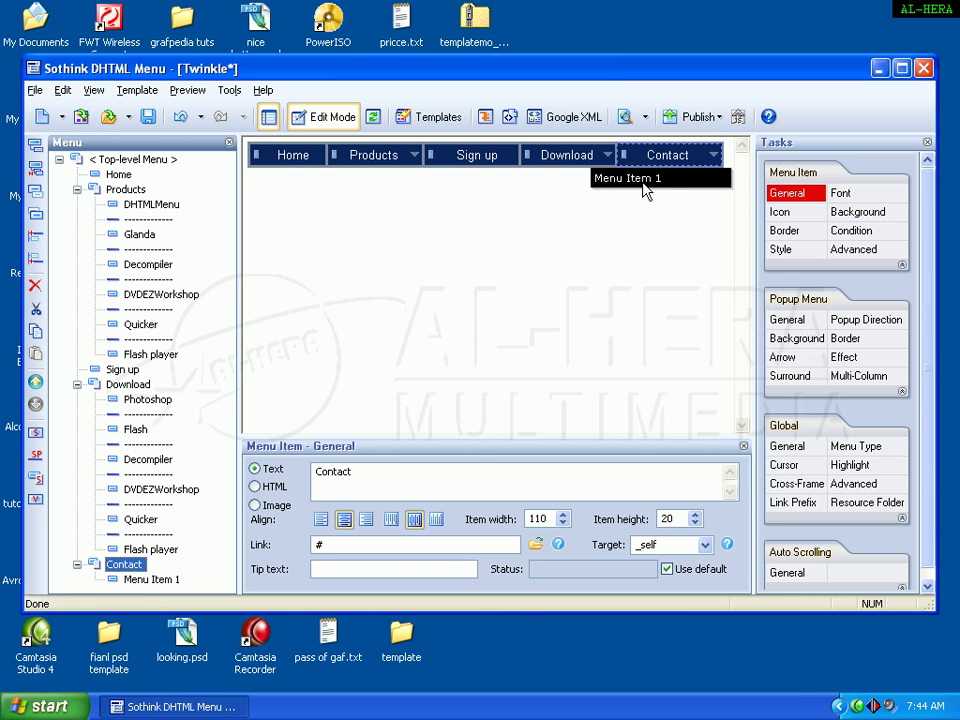
{"action": "left_click", "coordinate": [167, 580]}
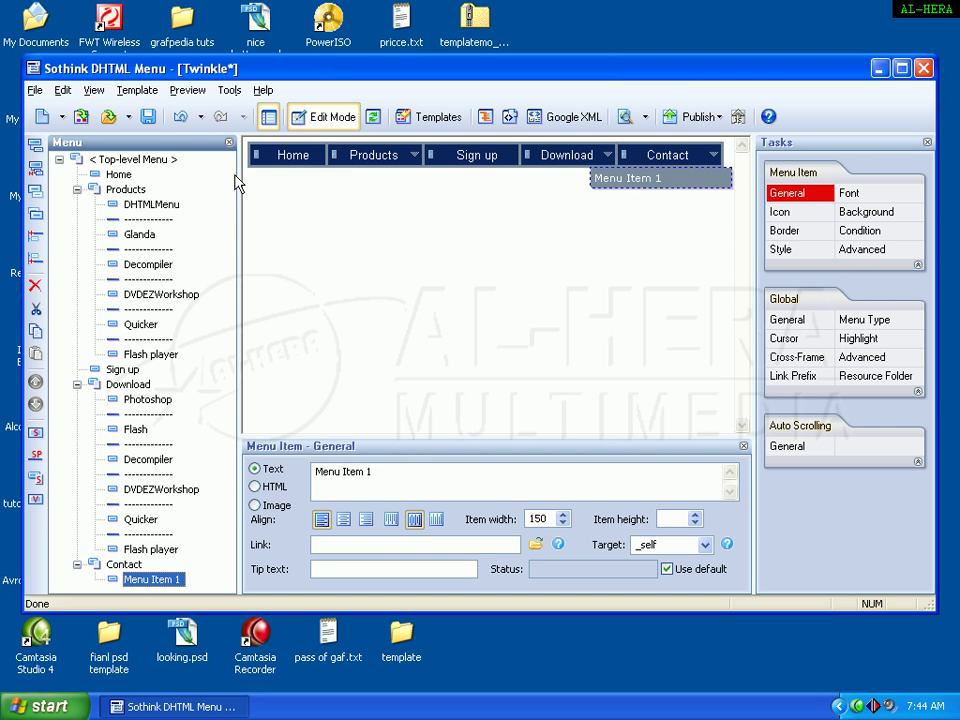
Append a new item to the top-level menu after Contact and select it
{"action": "left_click", "coordinate": [137, 160]}
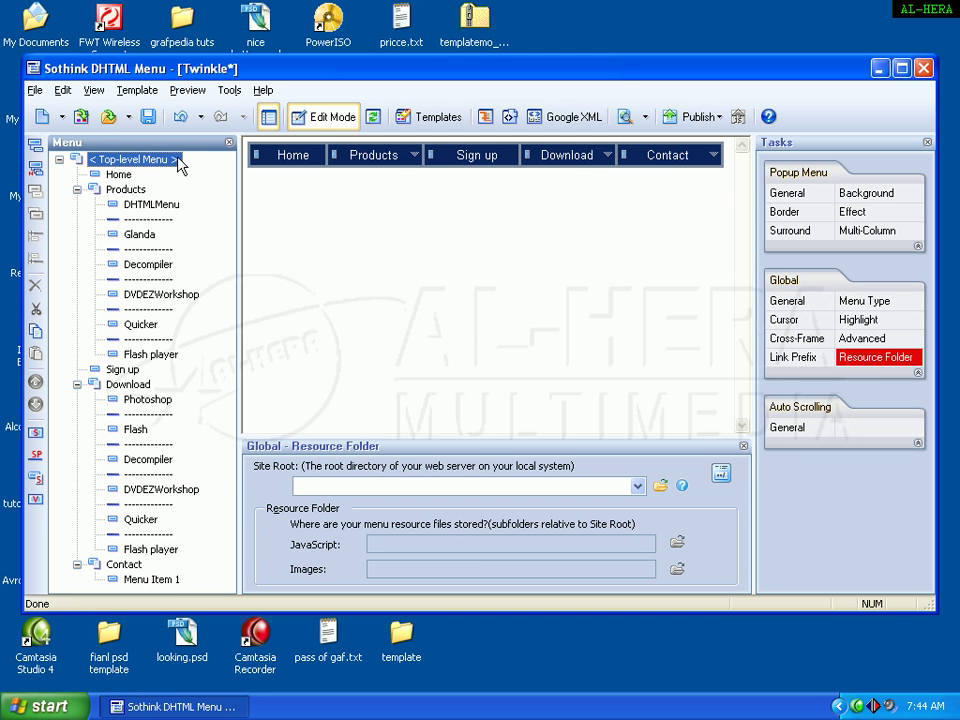
{"action": "right_click", "coordinate": [121, 163]}
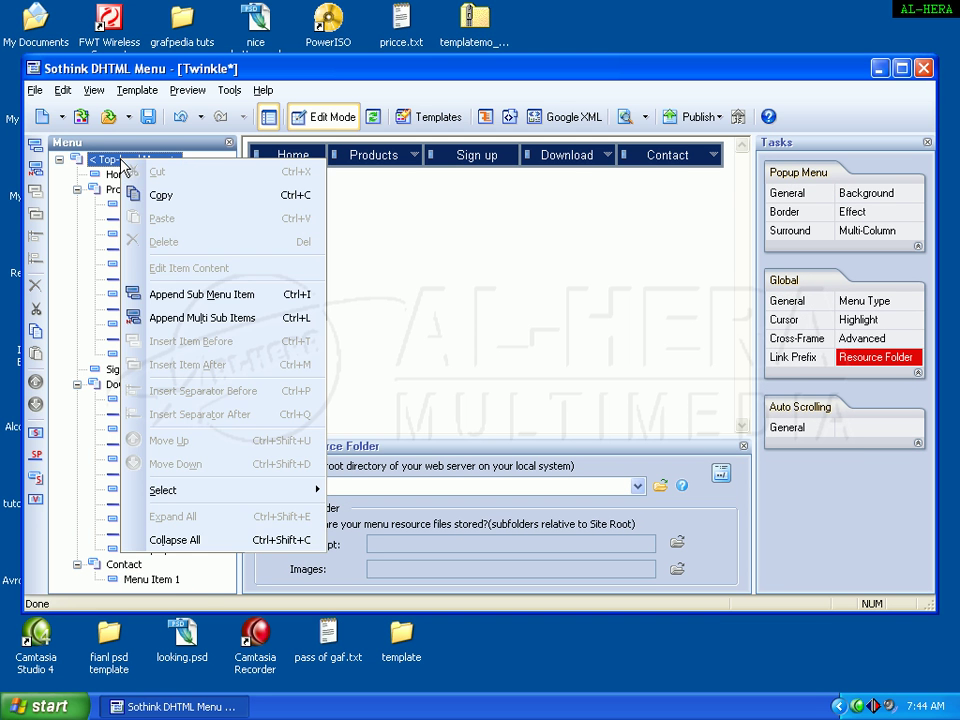
{"action": "left_click", "coordinate": [200, 296]}
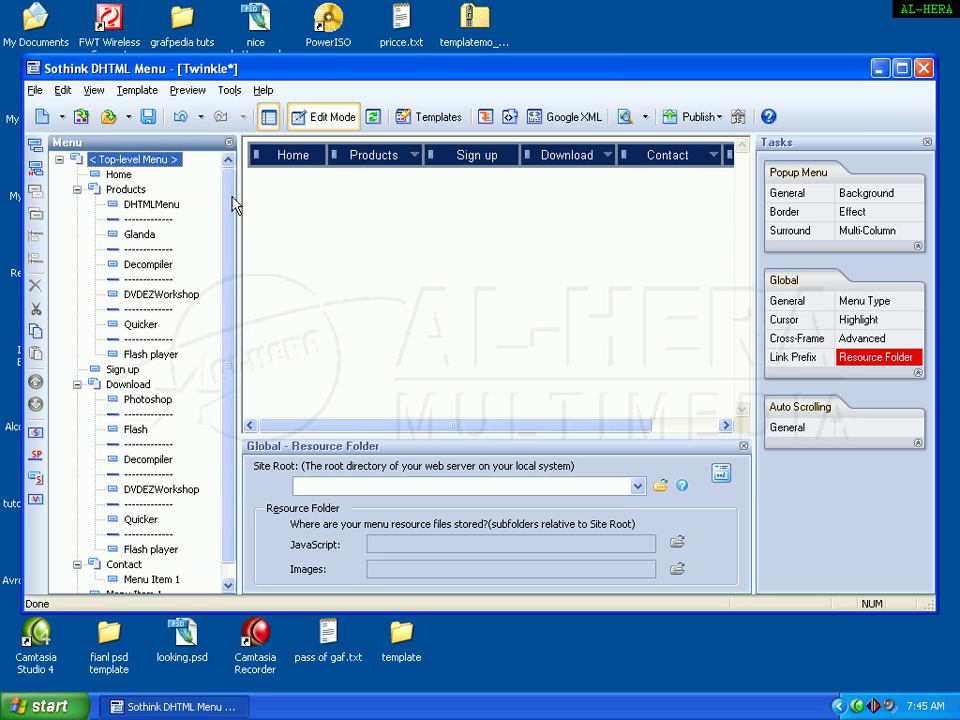
{"action": "scroll", "coordinate": [228, 273], "scroll_direction": "down", "scroll_amount": 3}
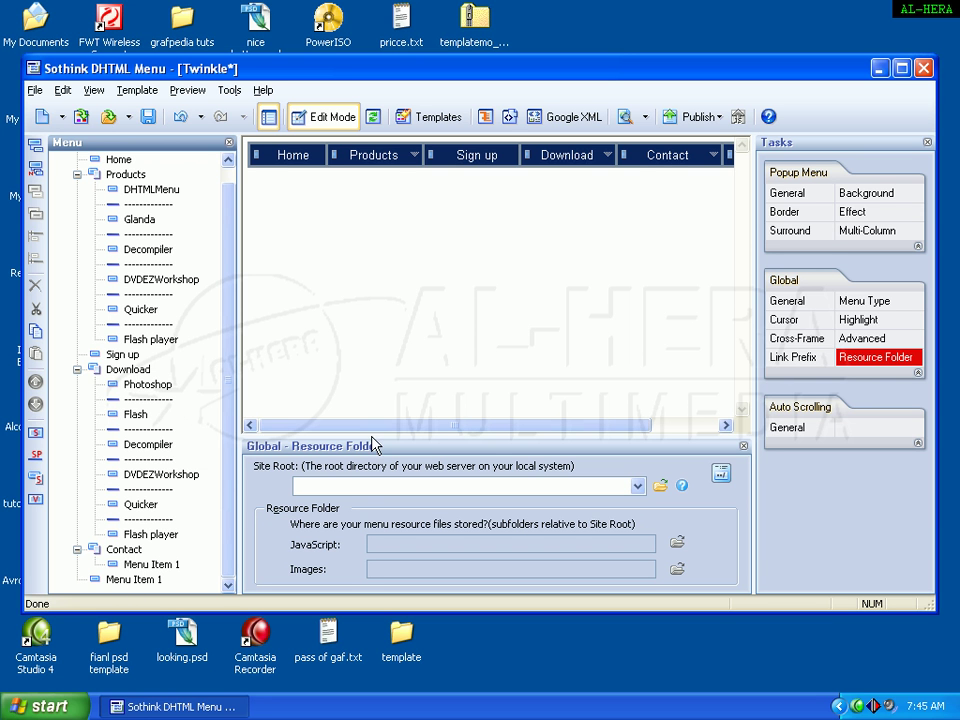
{"action": "left_click_drag", "start_coordinate": [441, 426], "coordinate": [521, 422]}
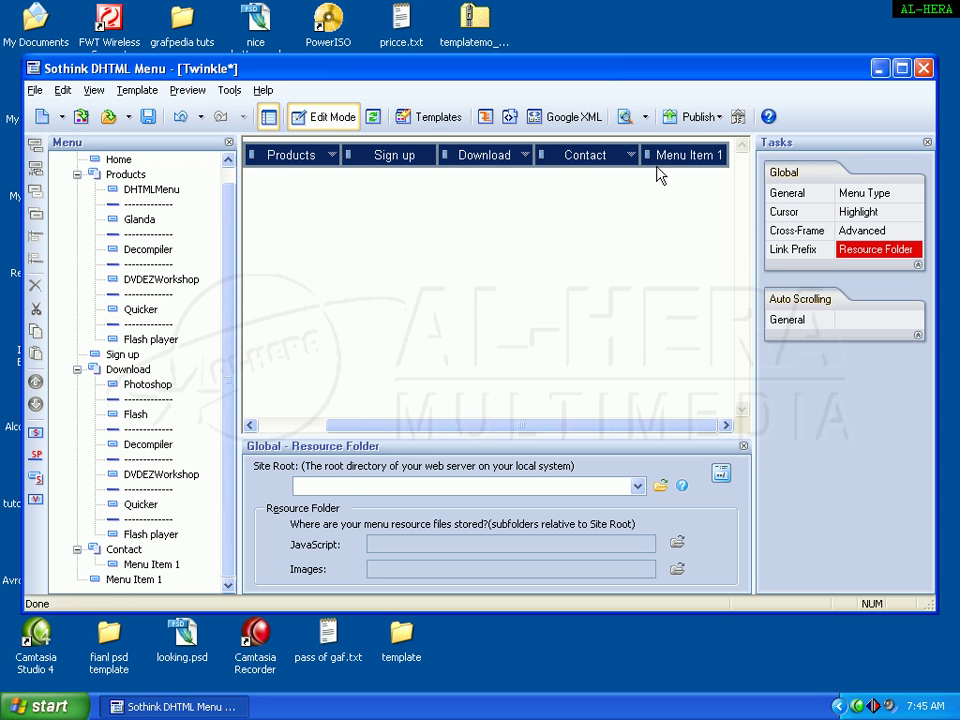
{"action": "left_click", "coordinate": [134, 580]}
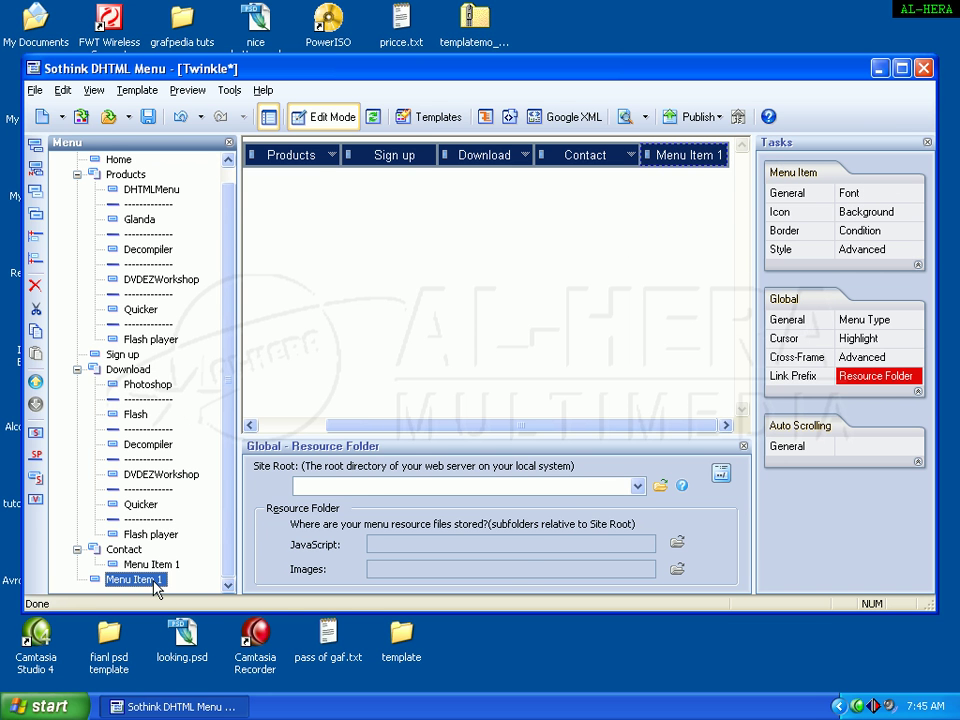
Change the text of the new top-level item after Contact to "Faq"
{"action": "left_click", "coordinate": [128, 580]}
{"action": "left_click_drag", "start_coordinate": [394, 471], "coordinate": [280, 482]}
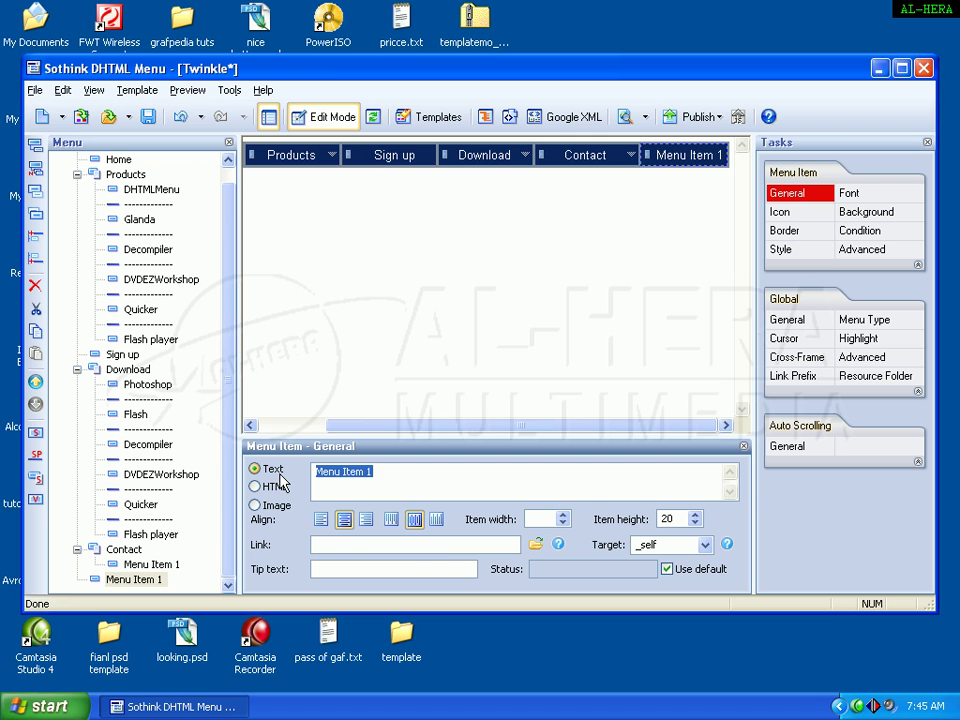
{"action": "type", "text": "Fa"}
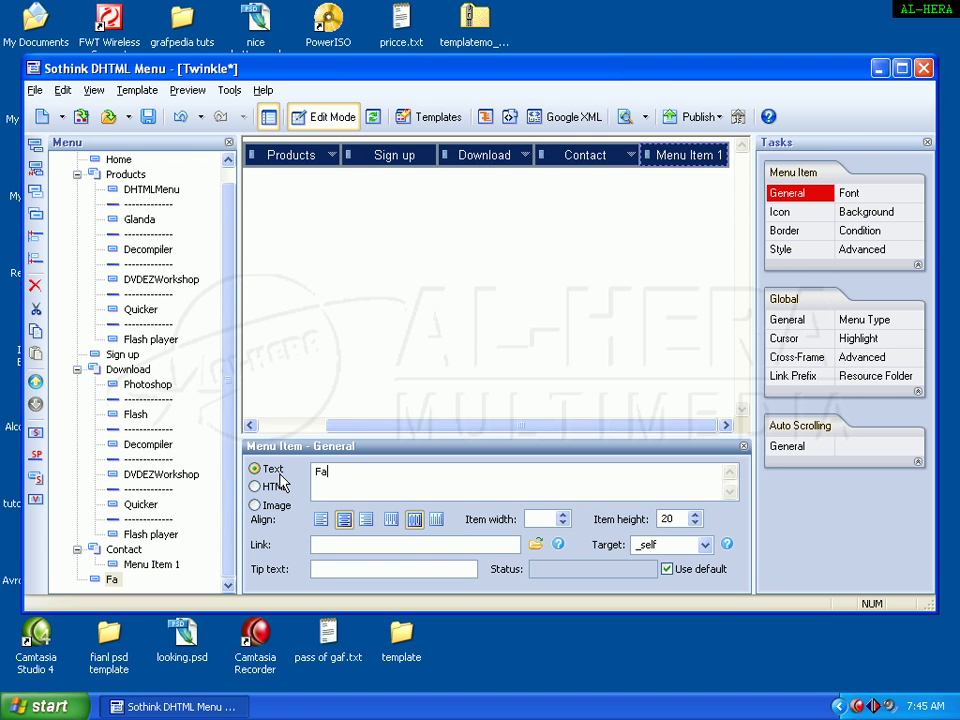
{"action": "type", "text": "q"}
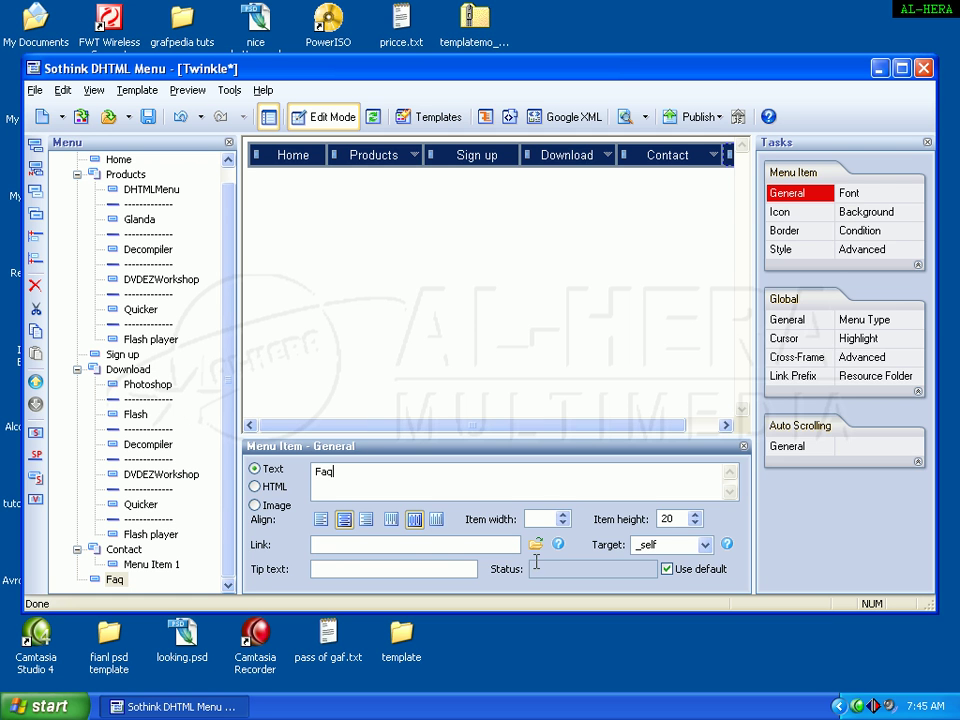
{"action": "left_click", "coordinate": [640, 340]}
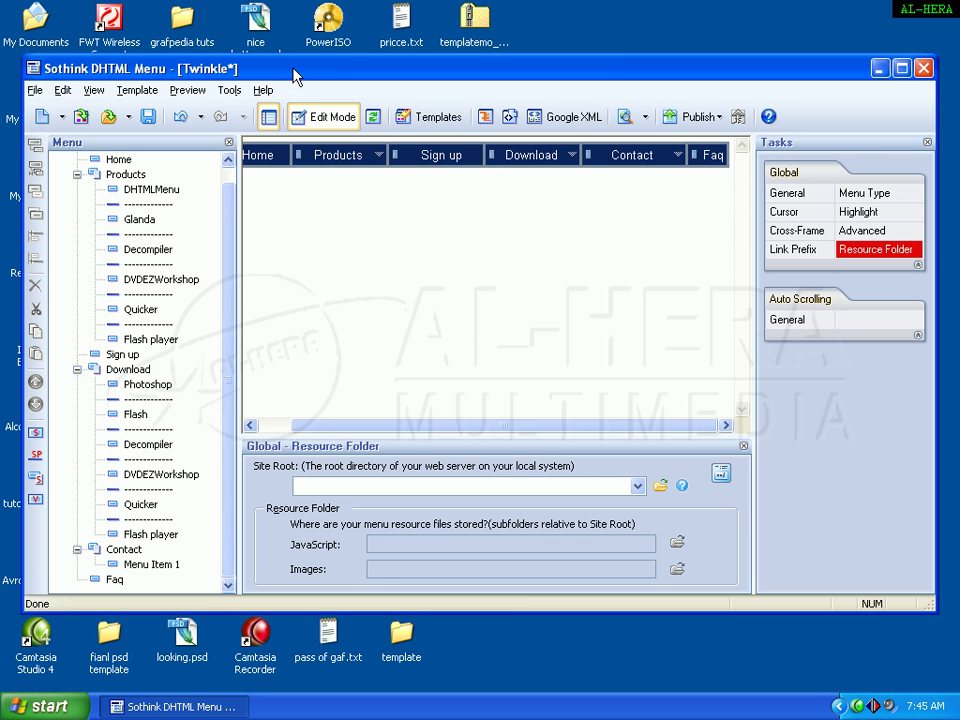
Save the menu project as Twinkle.pgt in a new folder named "menu" on the Desktop
{"action": "left_click", "coordinate": [34, 90]}
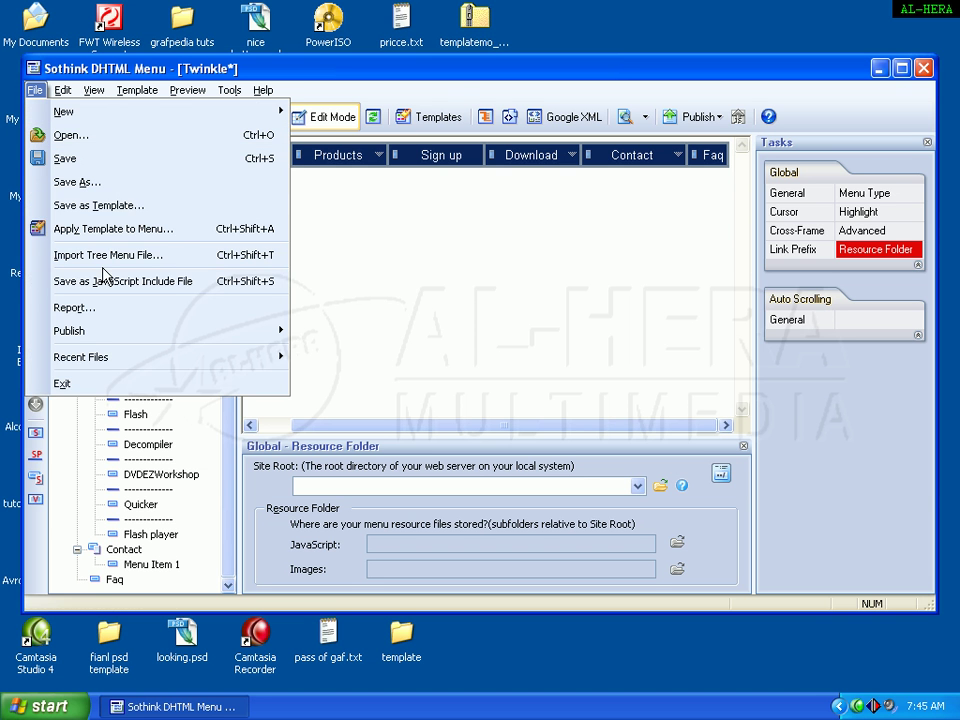
{"action": "left_click", "coordinate": [97, 210]}
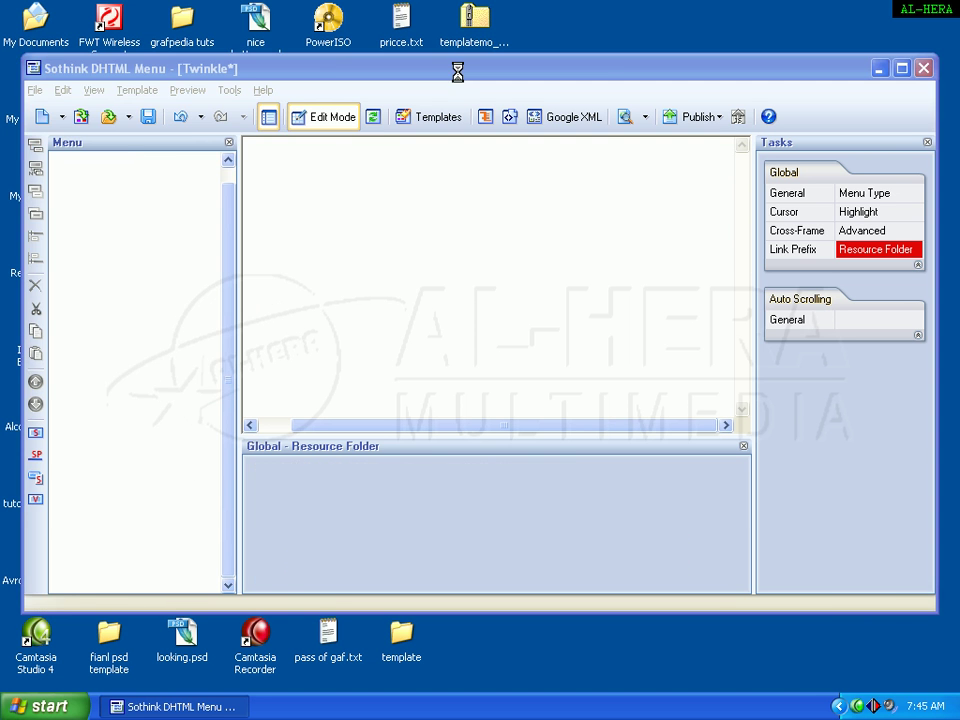
{"action": "left_click", "coordinate": [396, 184]}
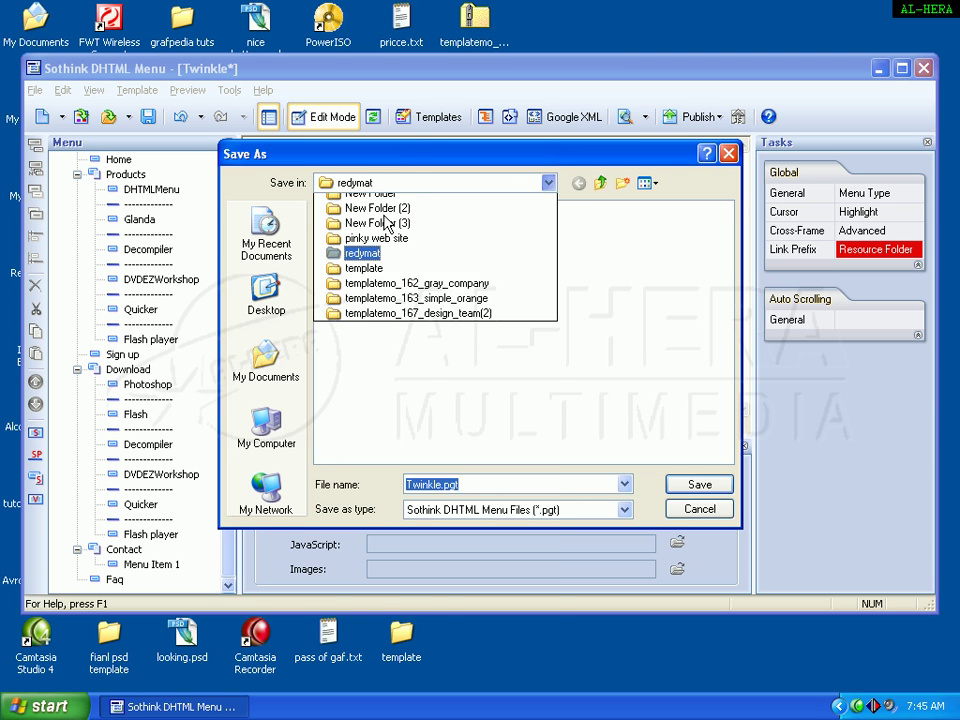
{"action": "left_click", "coordinate": [368, 217]}
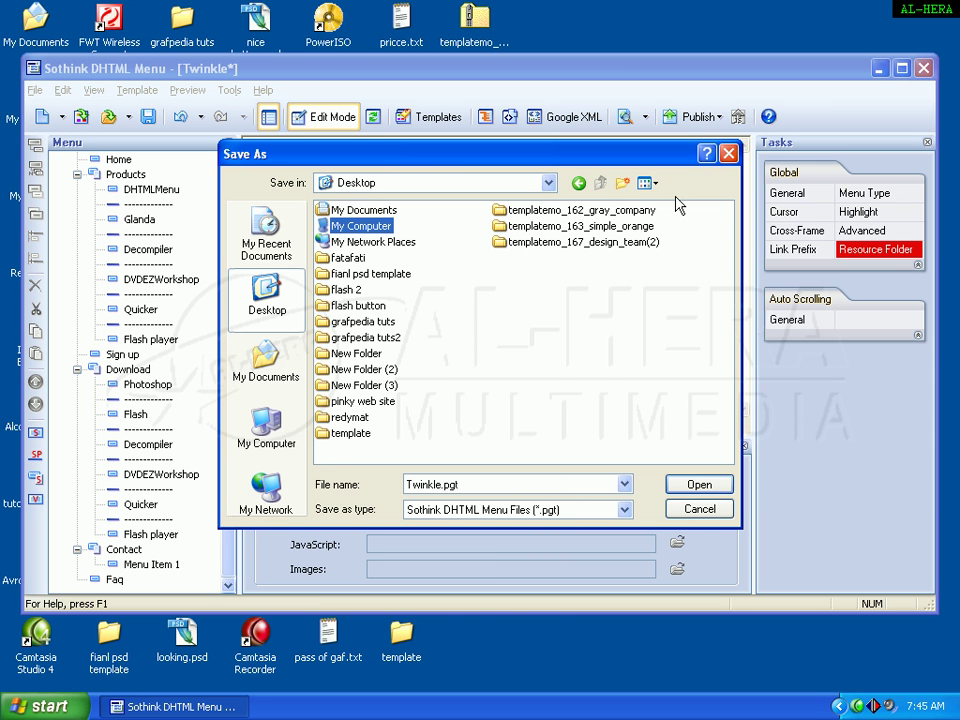
{"action": "left_click", "coordinate": [622, 183]}
{"action": "type", "text": "m"}
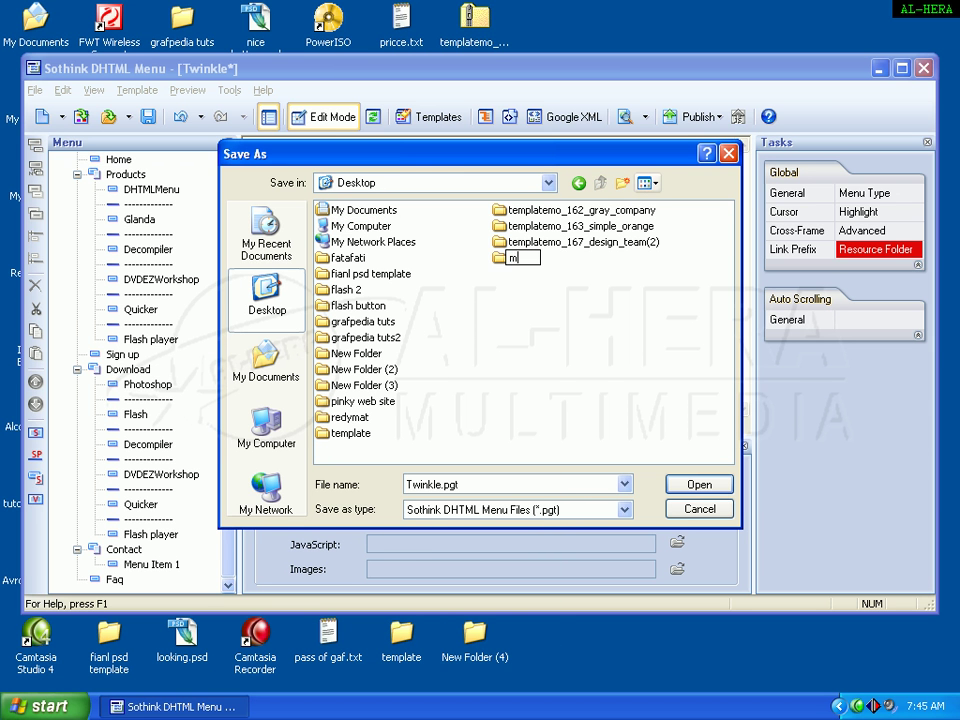
{"action": "type", "text": "enu"}
{"action": "key", "text": "Return"}
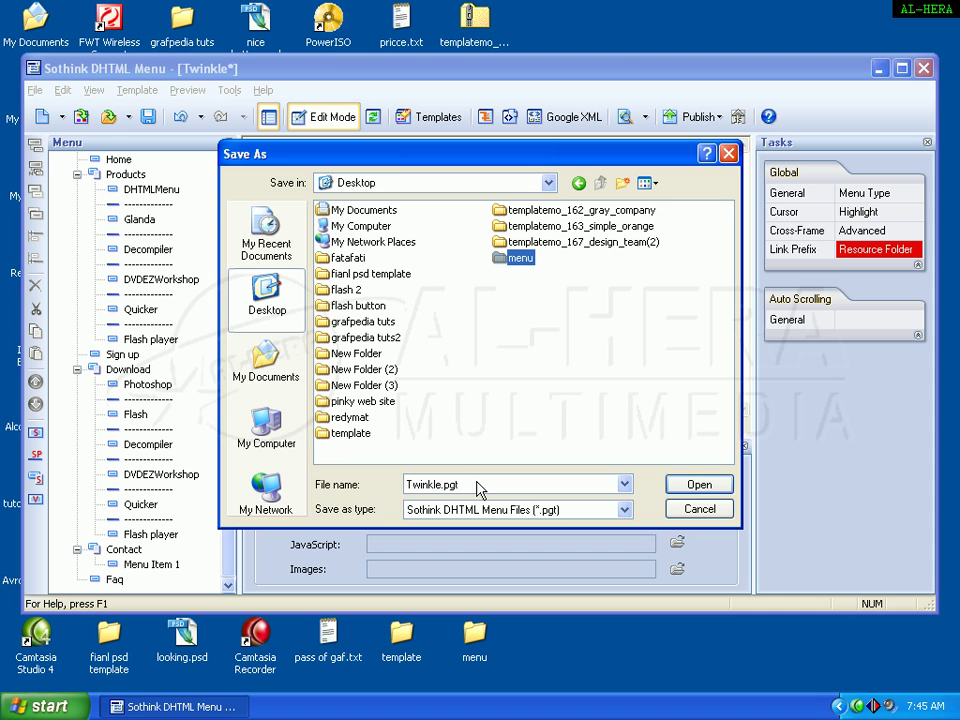
{"action": "double_click", "coordinate": [525, 262]}
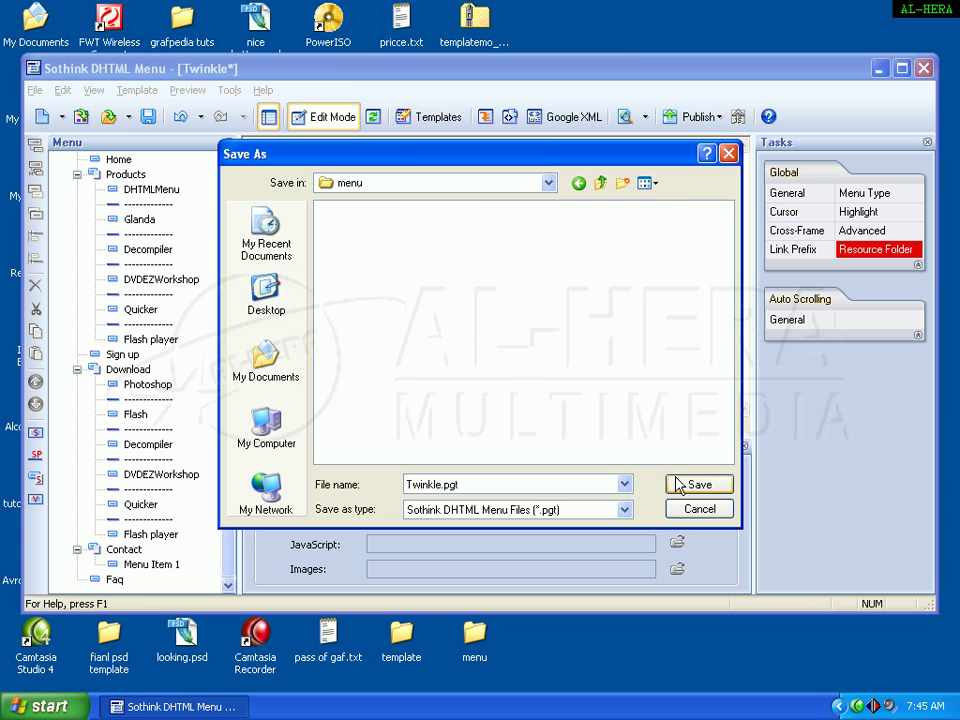
{"action": "left_click", "coordinate": [664, 484]}
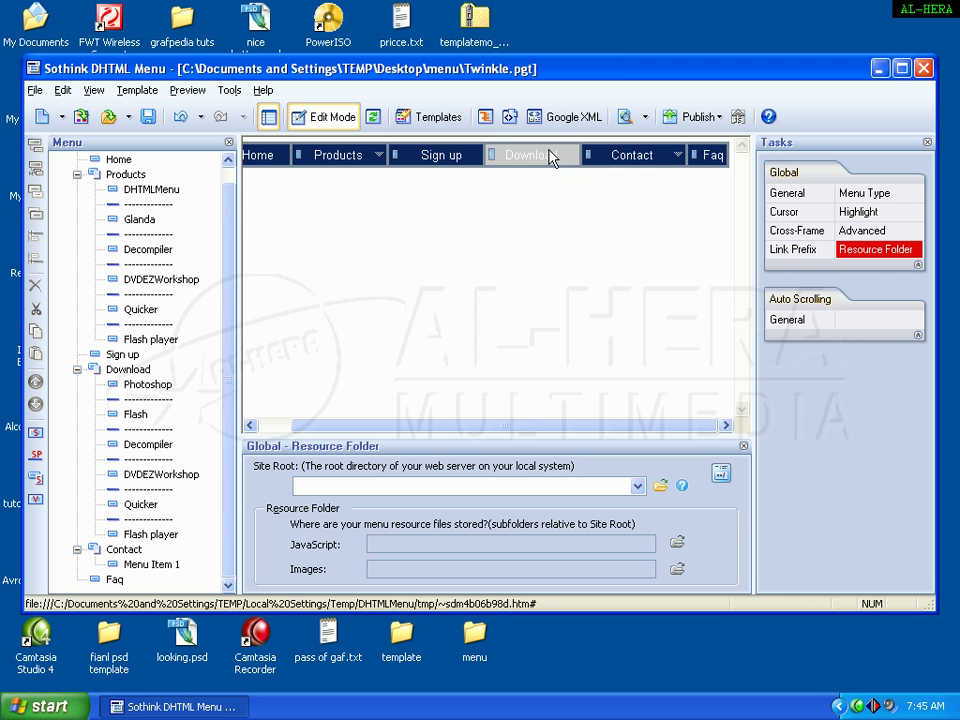
{"action": "left_click", "coordinate": [35, 93]}
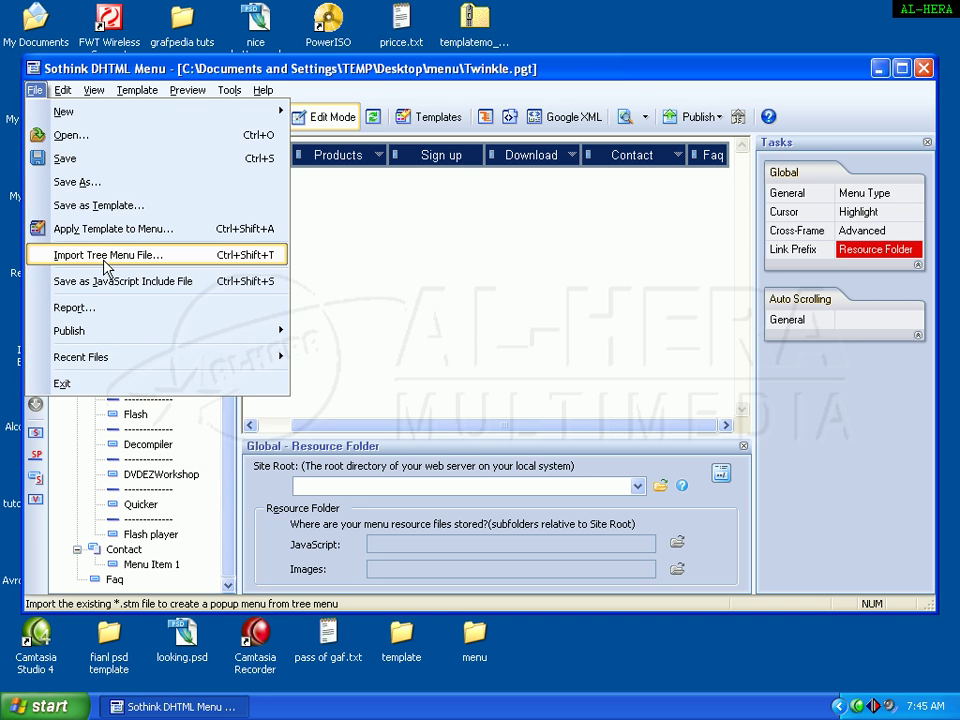
{"action": "key", "text": "Escape"}
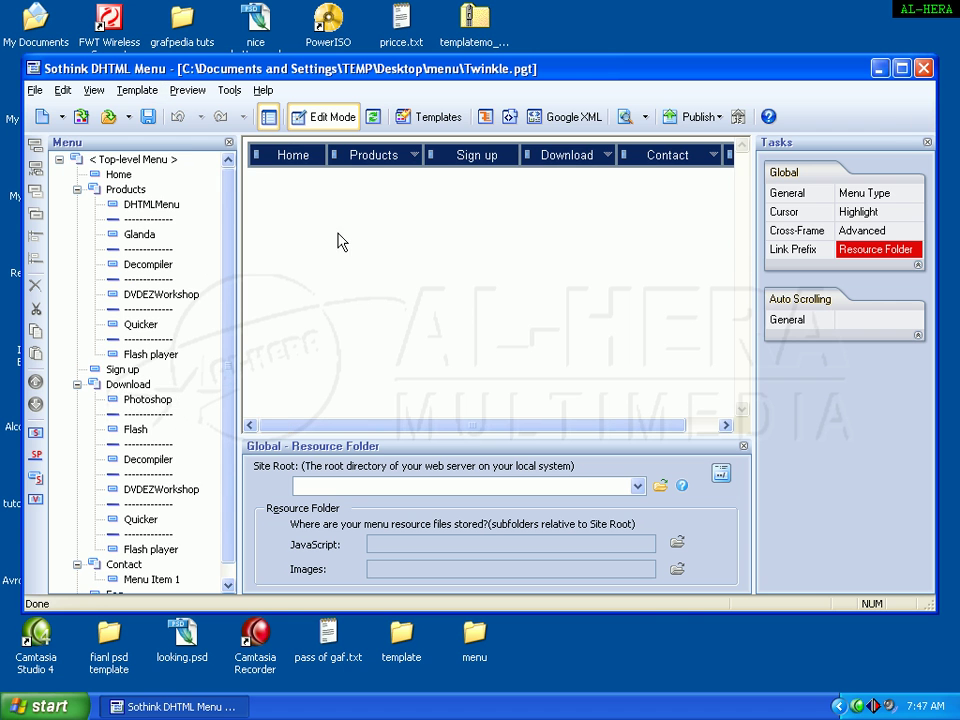
Minimize the menu editor, refresh the desktop and open a blank XHTML page in Macromedia Dreamweaver 8
{"action": "left_click", "coordinate": [880, 68]}
{"action": "right_click", "coordinate": [672, 302]}
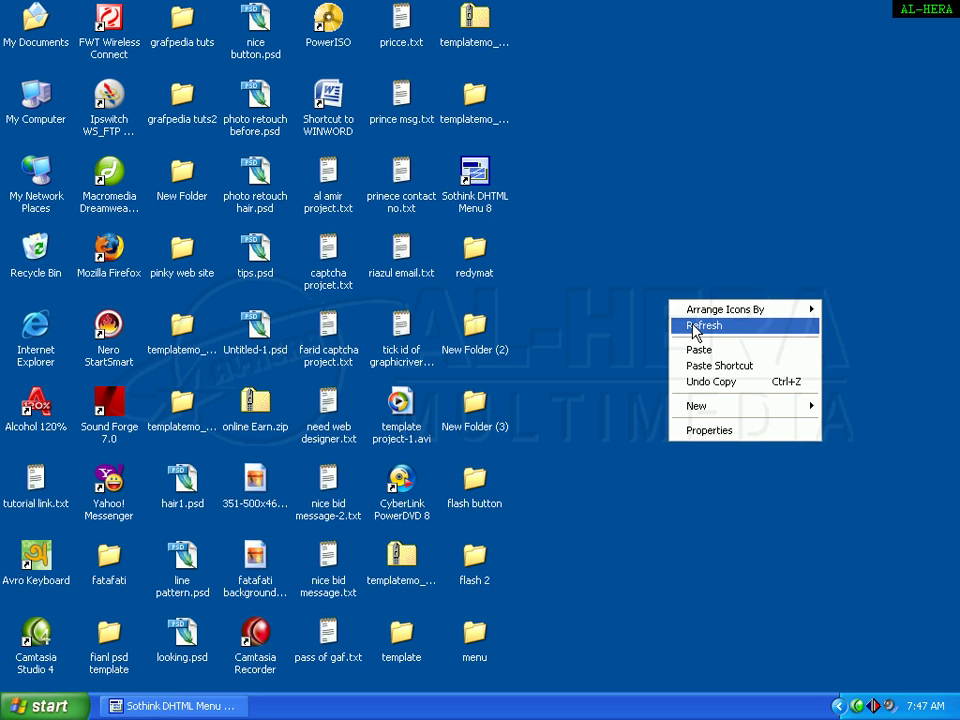
{"action": "left_click", "coordinate": [692, 327]}
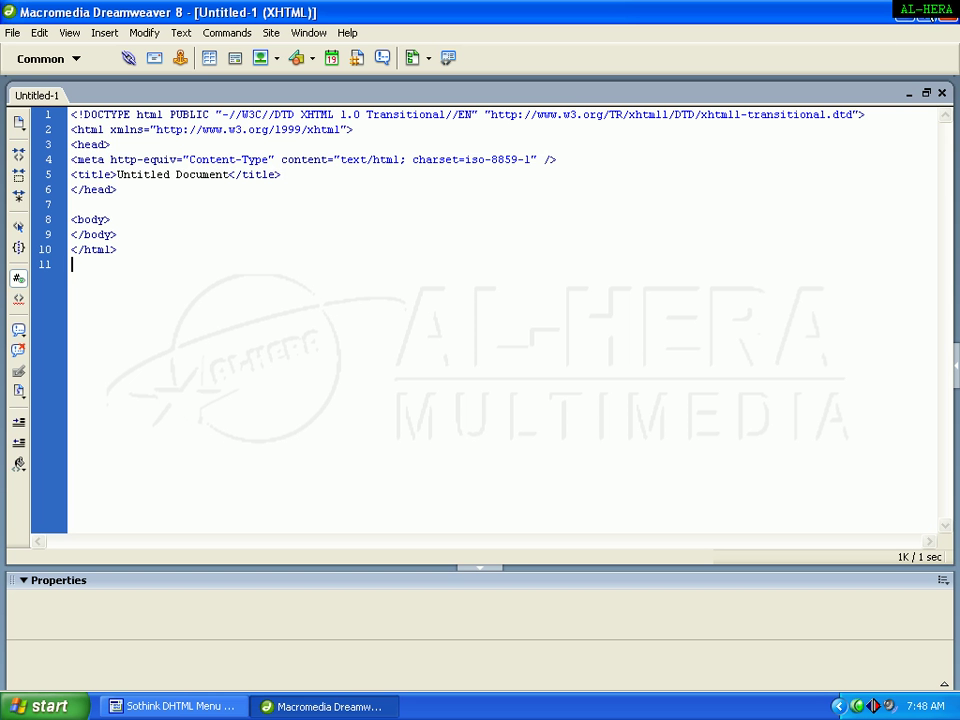
{"action": "left_click", "coordinate": [905, 14]}
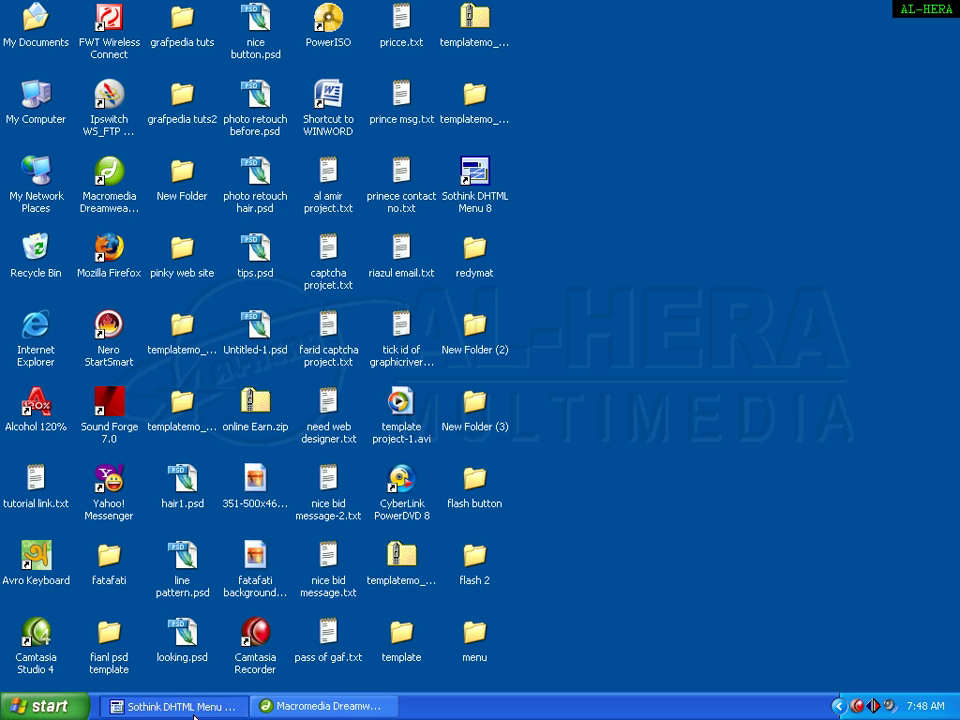
Switch back to Sothink DHTML Menu, open View/Copy Code and copy all of the code meant for the HEAD tag
{"action": "left_click", "coordinate": [224, 710]}
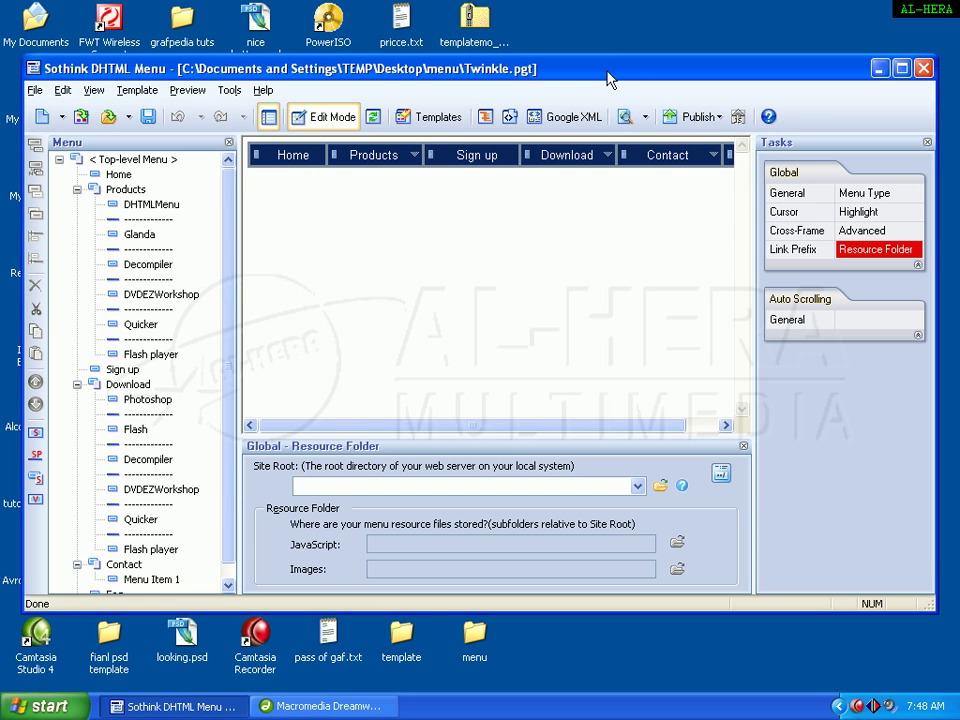
{"action": "left_click", "coordinate": [43, 92]}
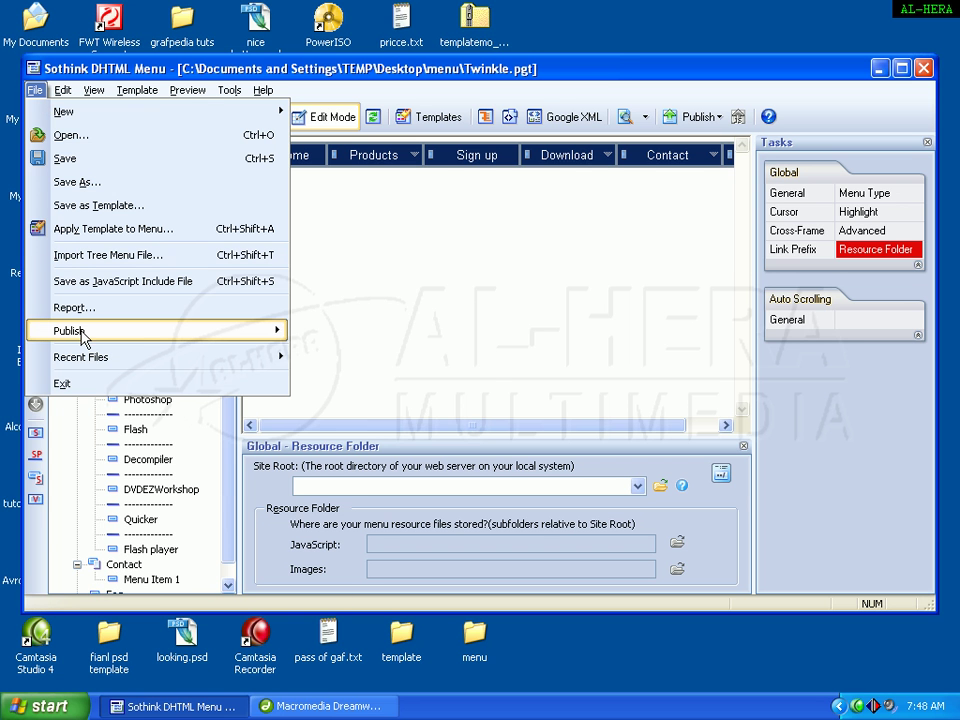
{"action": "mouse_move", "coordinate": [82, 337]}
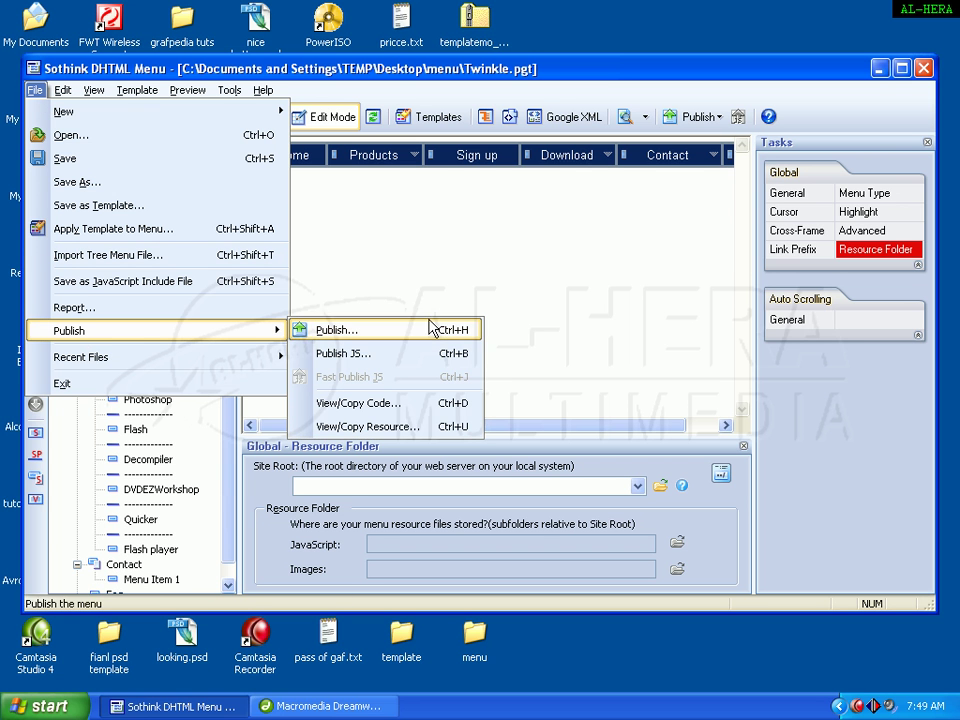
{"action": "left_click", "coordinate": [397, 410]}
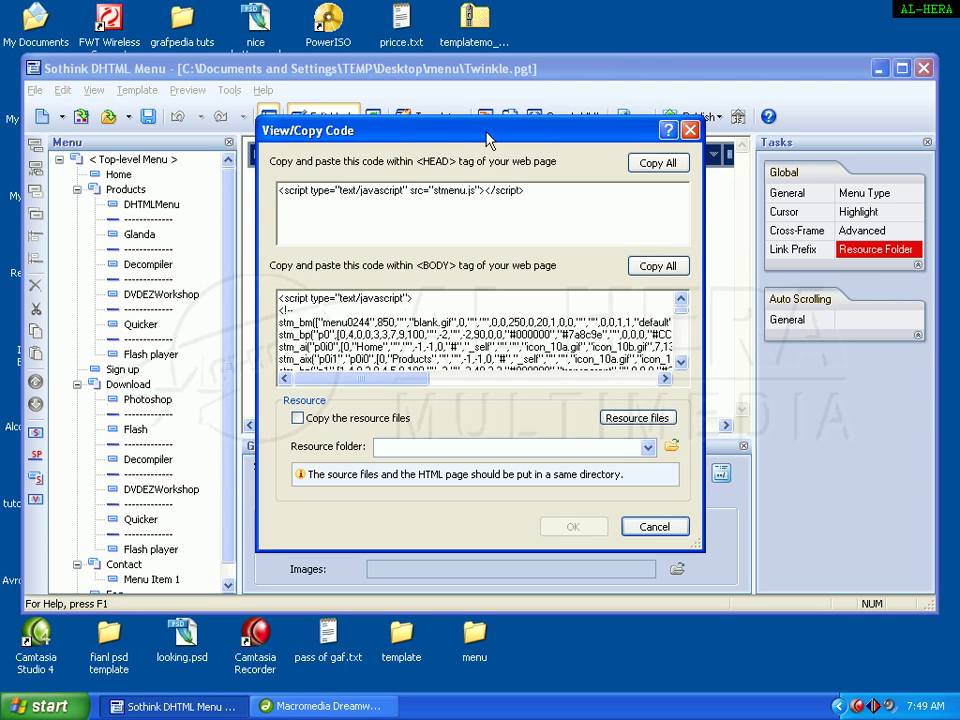
{"action": "left_click_drag", "start_coordinate": [425, 137], "coordinate": [412, 142]}
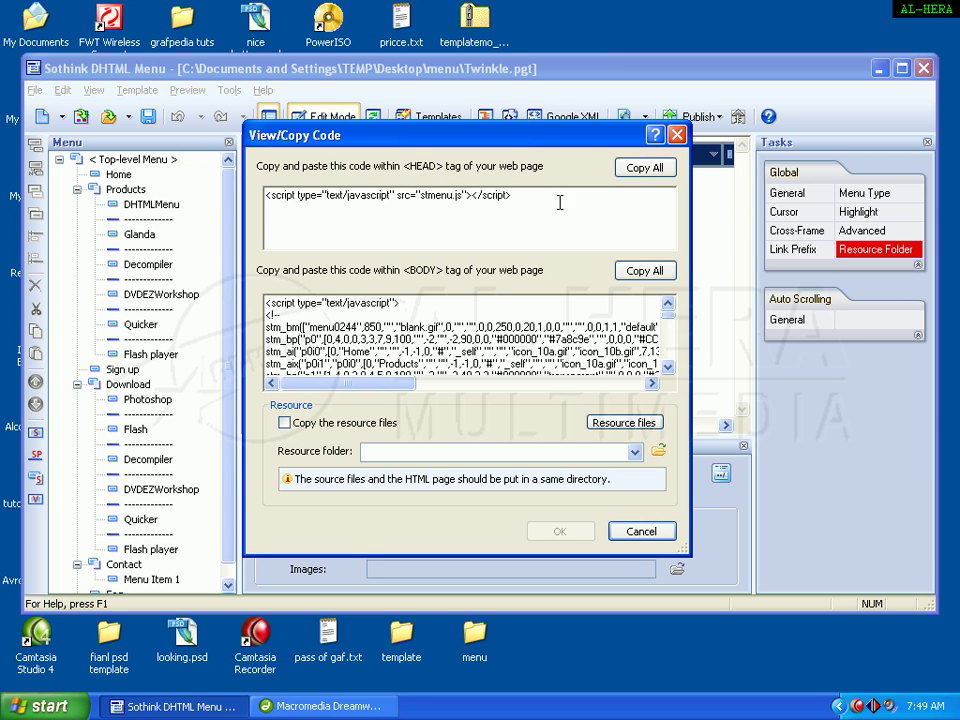
{"action": "left_click_drag", "start_coordinate": [508, 196], "coordinate": [265, 196]}
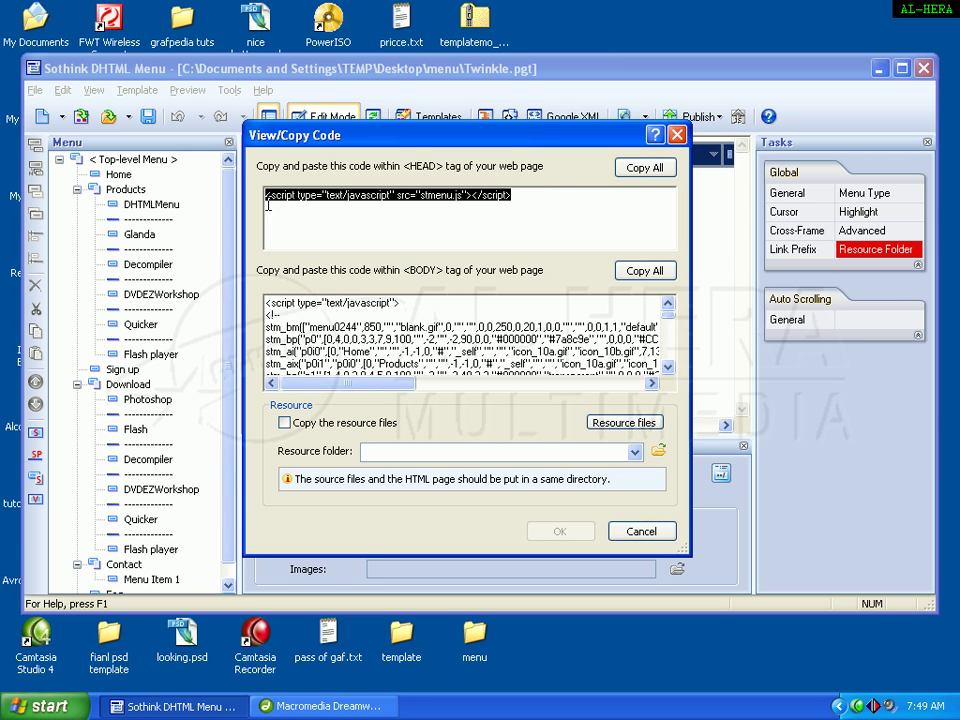
{"action": "left_click", "coordinate": [645, 167]}
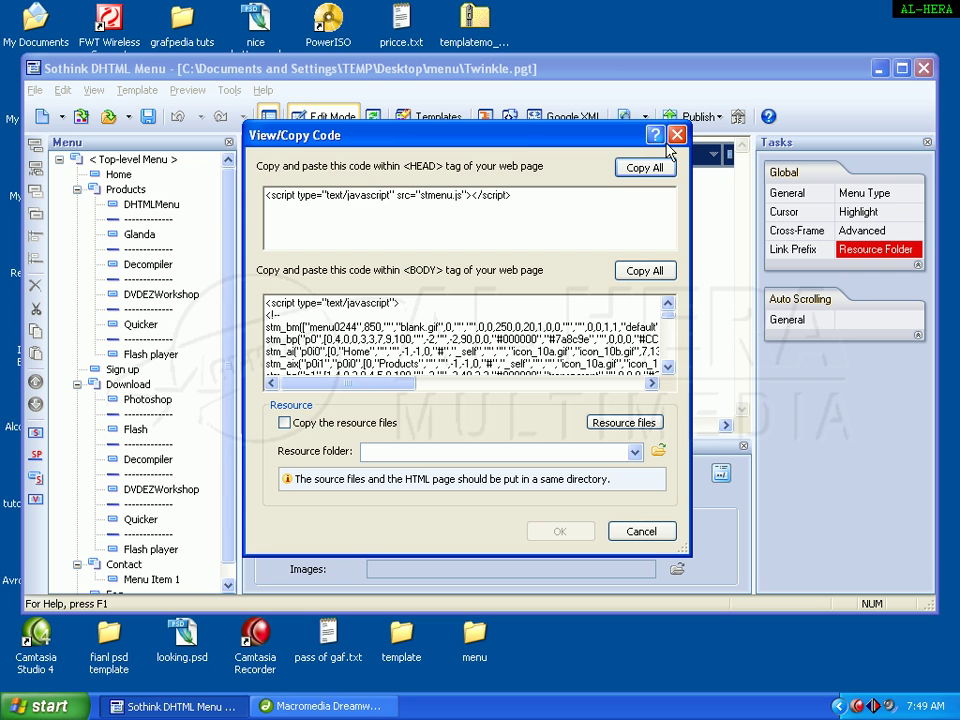
Switch to Dreamweaver and paste the stmenu.js script code on a new line just before the closing head tag
{"action": "left_click", "coordinate": [317, 706]}
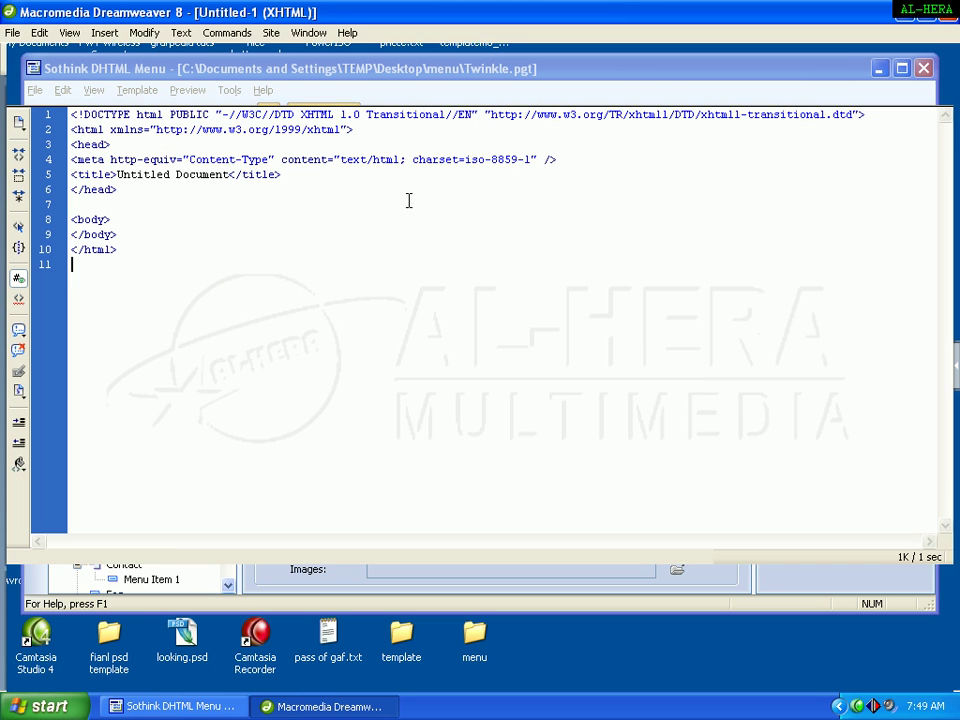
{"action": "left_click", "coordinate": [189, 175]}
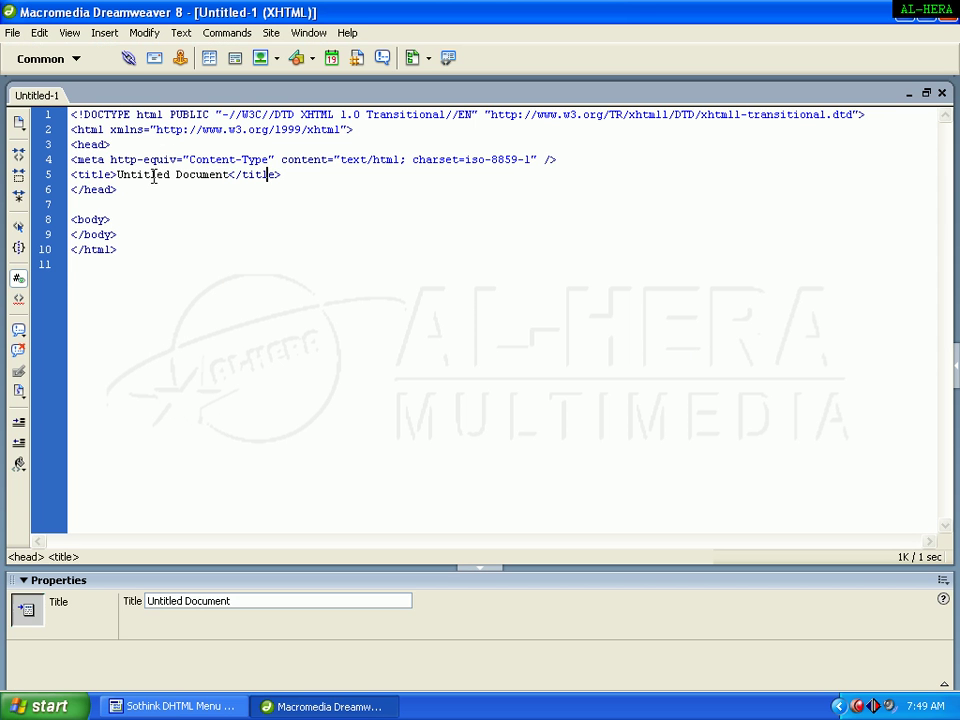
{"action": "triple_click", "coordinate": [109, 144]}
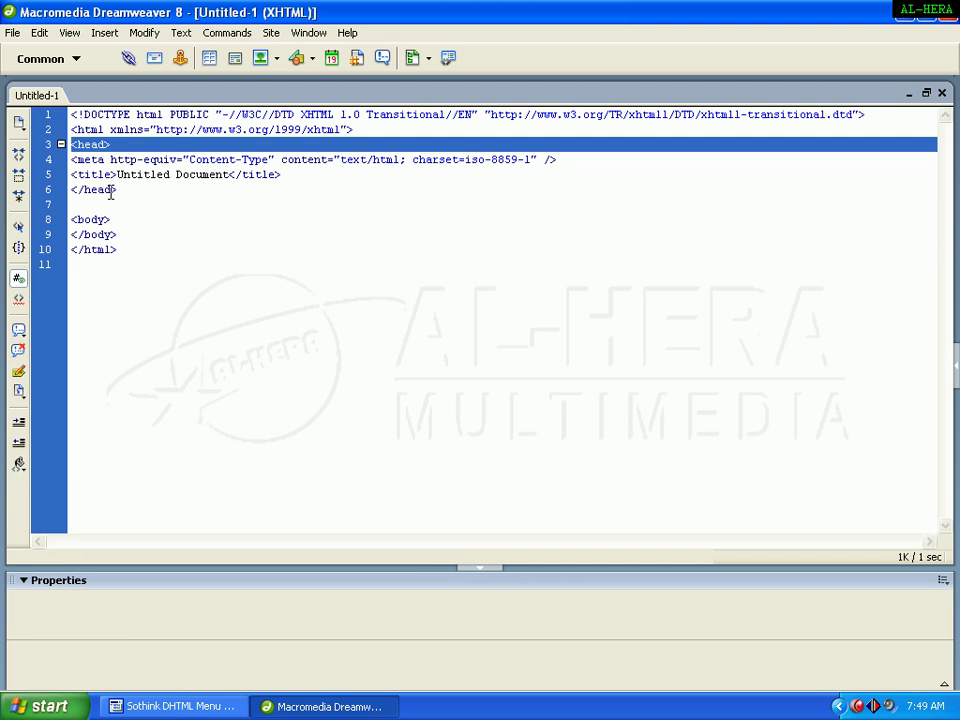
{"action": "left_click", "coordinate": [111, 190]}
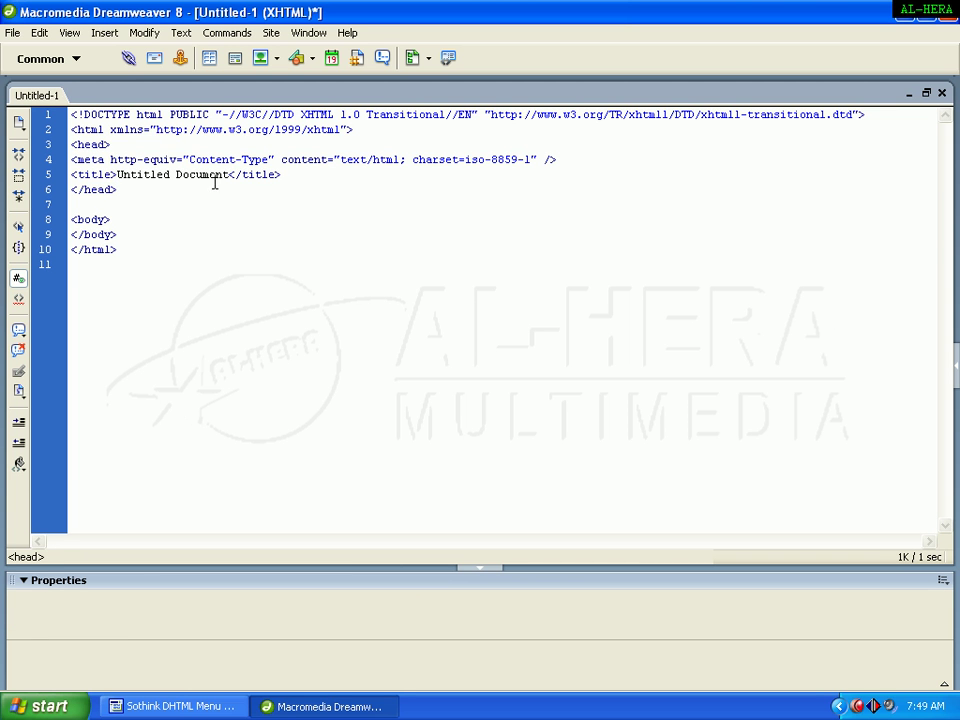
{"action": "key", "text": "Return"}
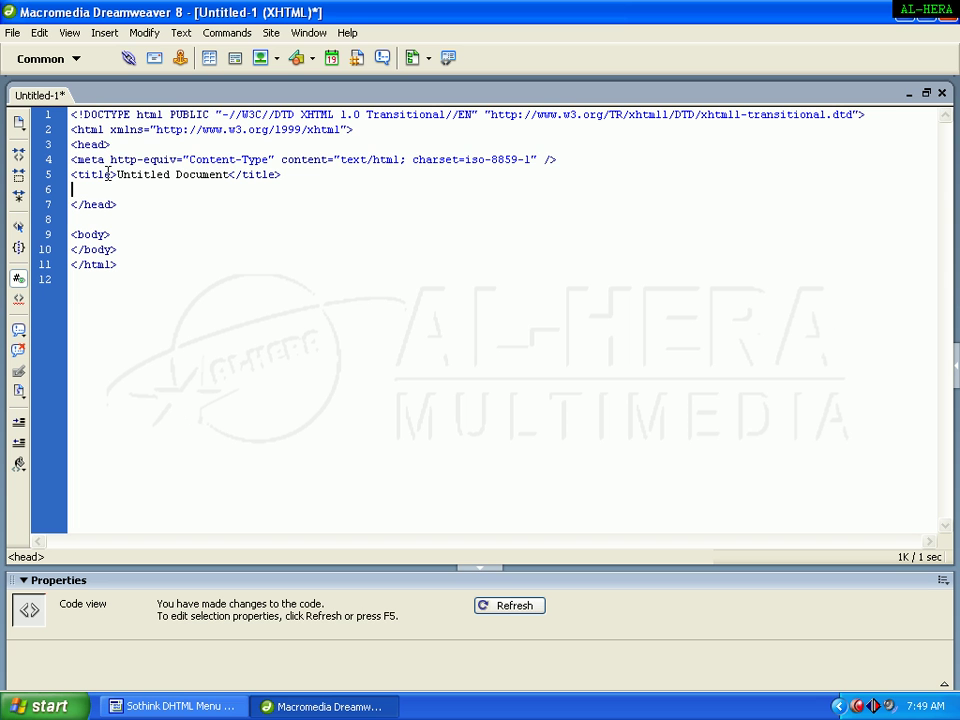
{"action": "key", "text": "ctrl+v"}
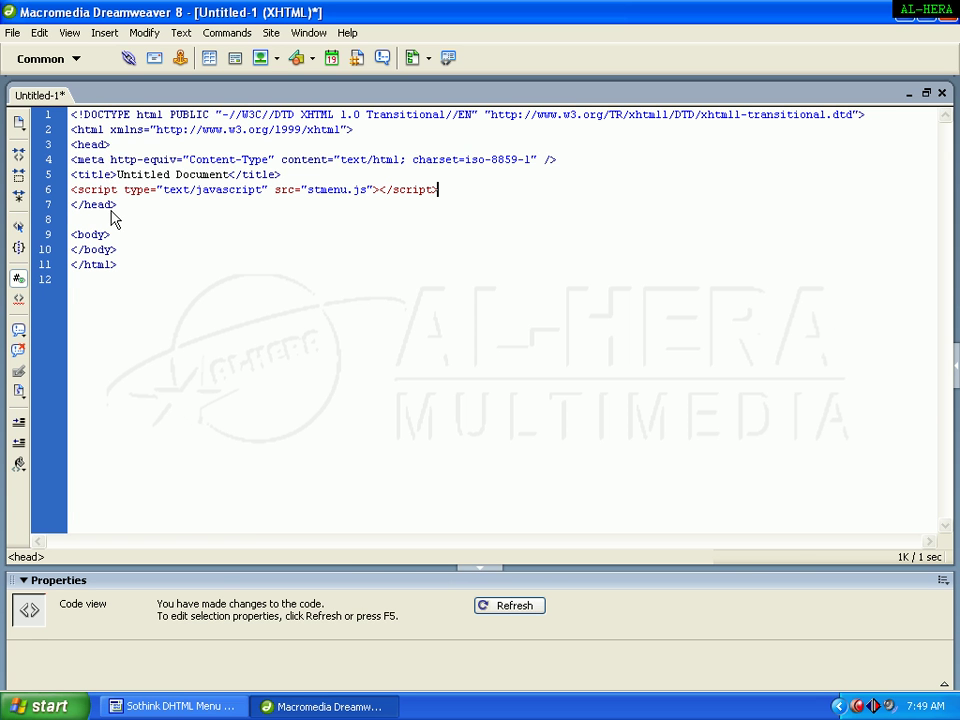
Copy all of the BODY tag code in Sothink DHTML Menu and paste it in Dreamweaver on a new line after the opening body tag
{"action": "left_click", "coordinate": [172, 706]}
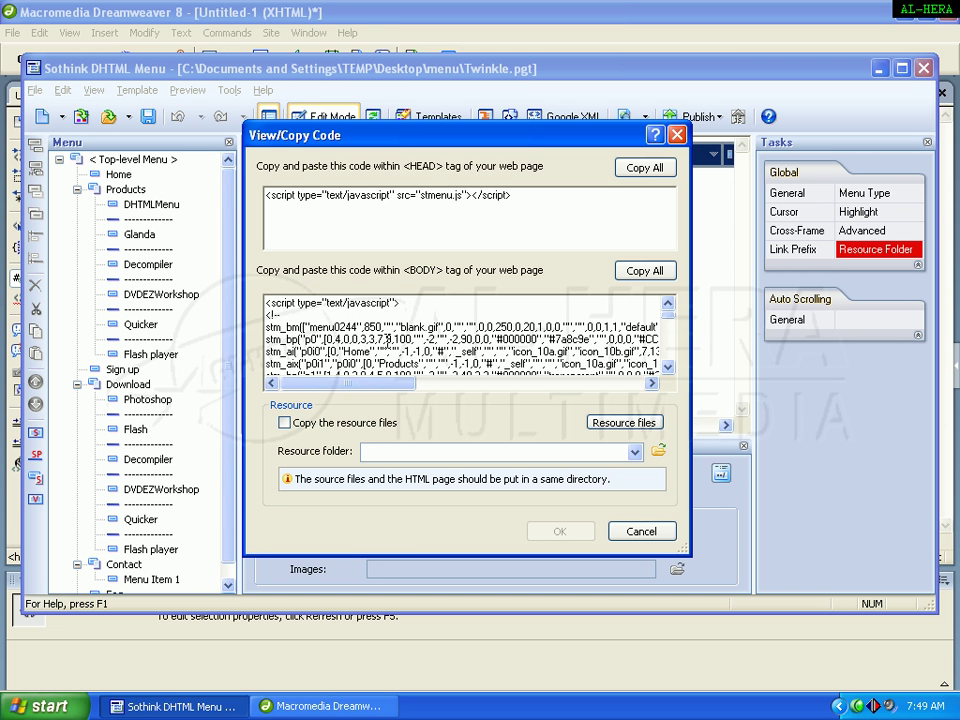
{"action": "left_click", "coordinate": [646, 272]}
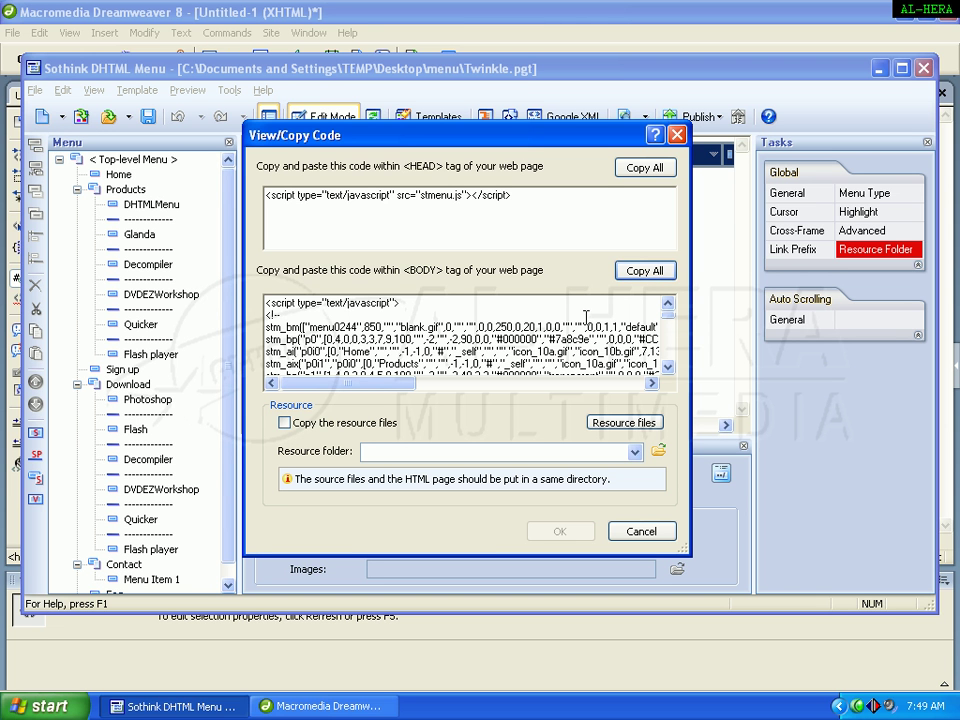
{"action": "left_click", "coordinate": [385, 706]}
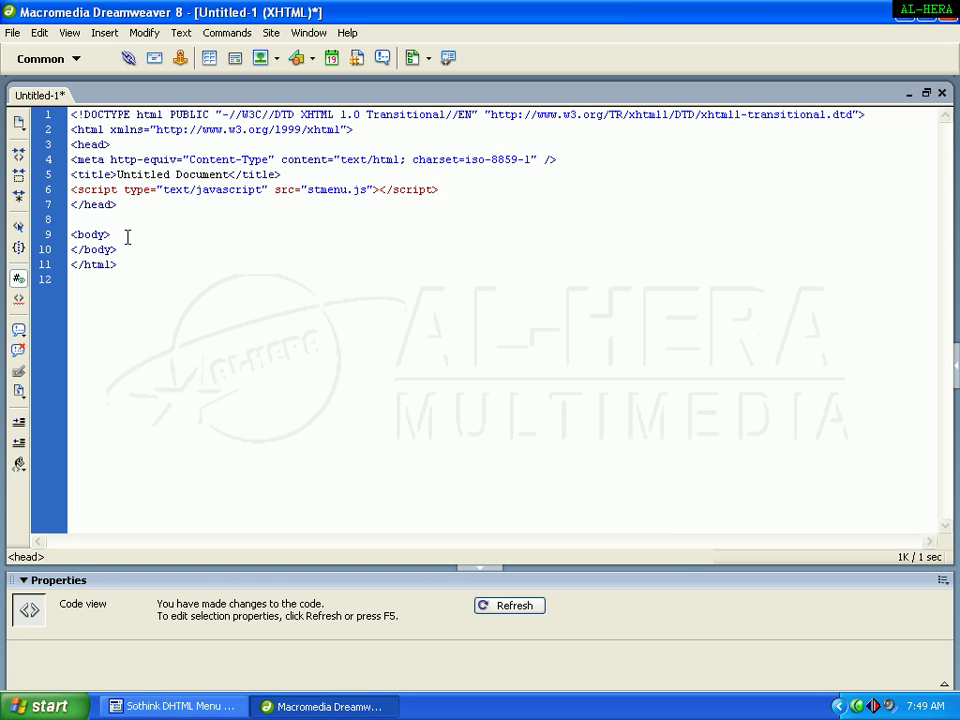
{"action": "left_click", "coordinate": [229, 708]}
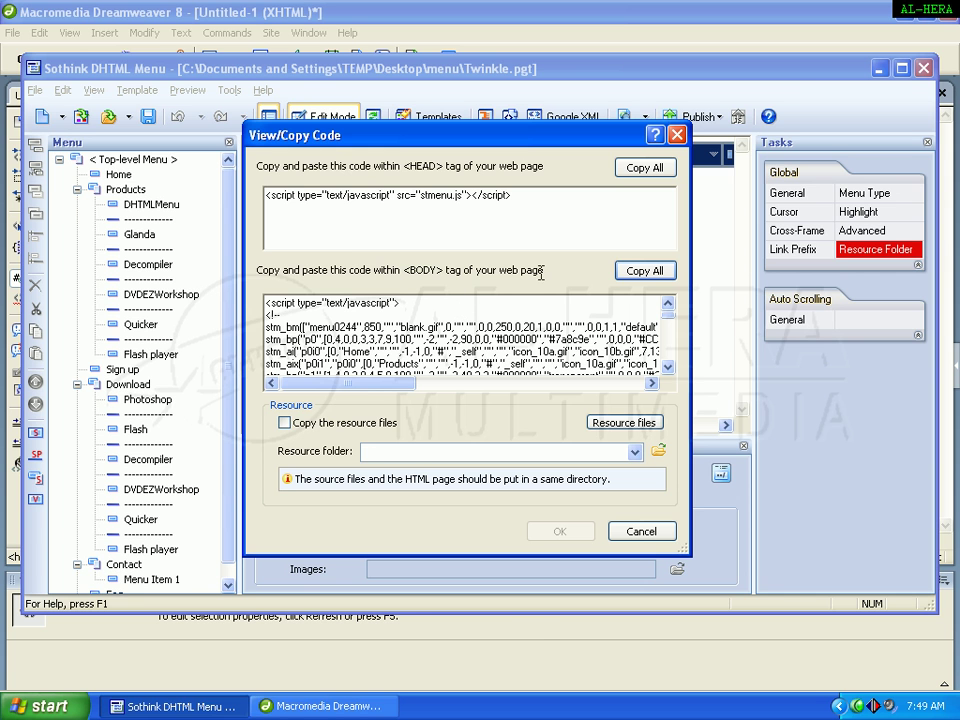
{"action": "left_click", "coordinate": [330, 706]}
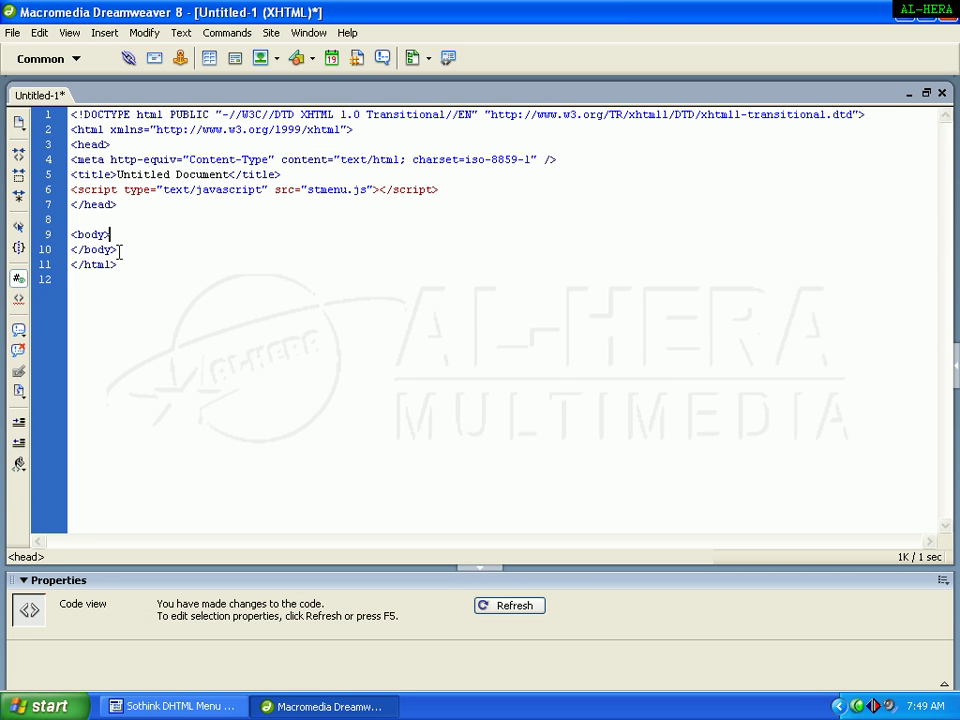
{"action": "key", "text": "Return"}
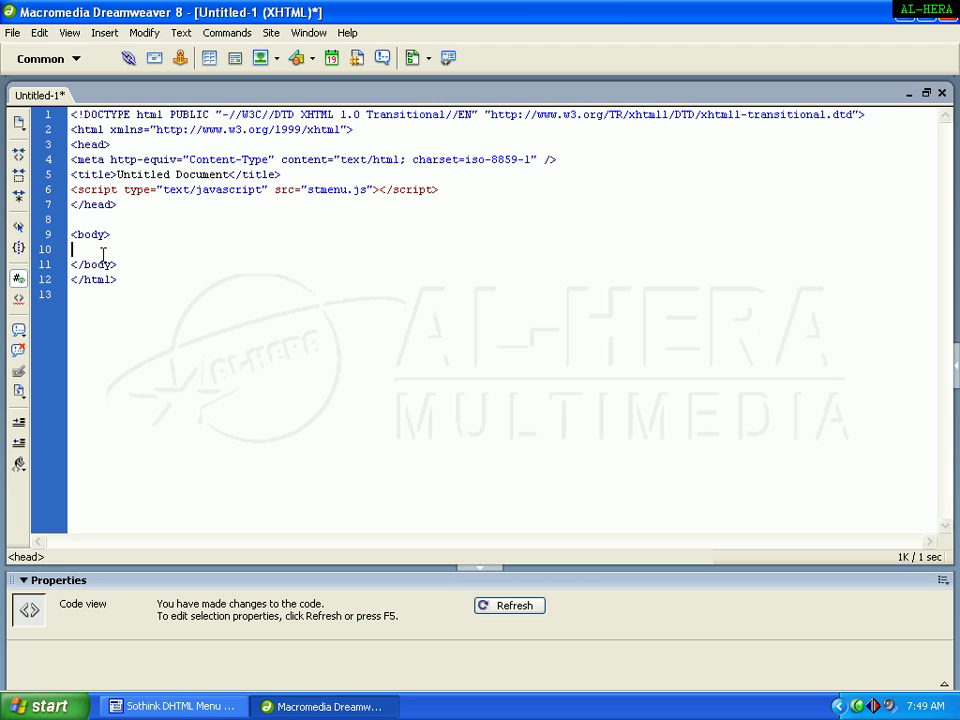
{"action": "key", "text": "ctrl+v"}
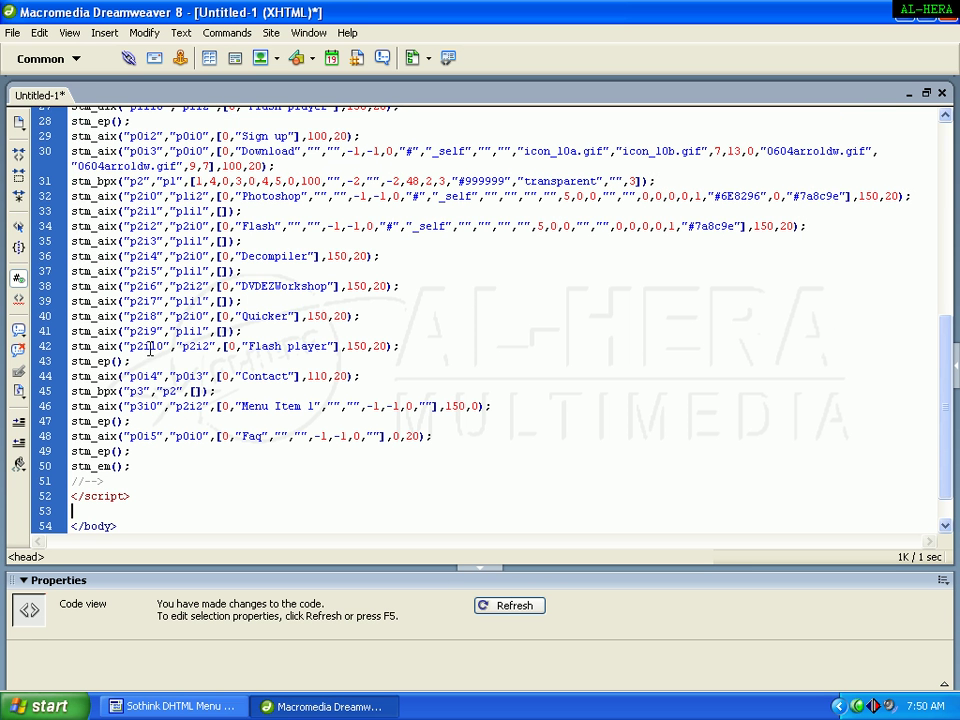
Switch back to Sothink DHTML Menu and choose the "menu" folder on the Desktop as the resource folder
{"action": "left_click", "coordinate": [175, 707]}
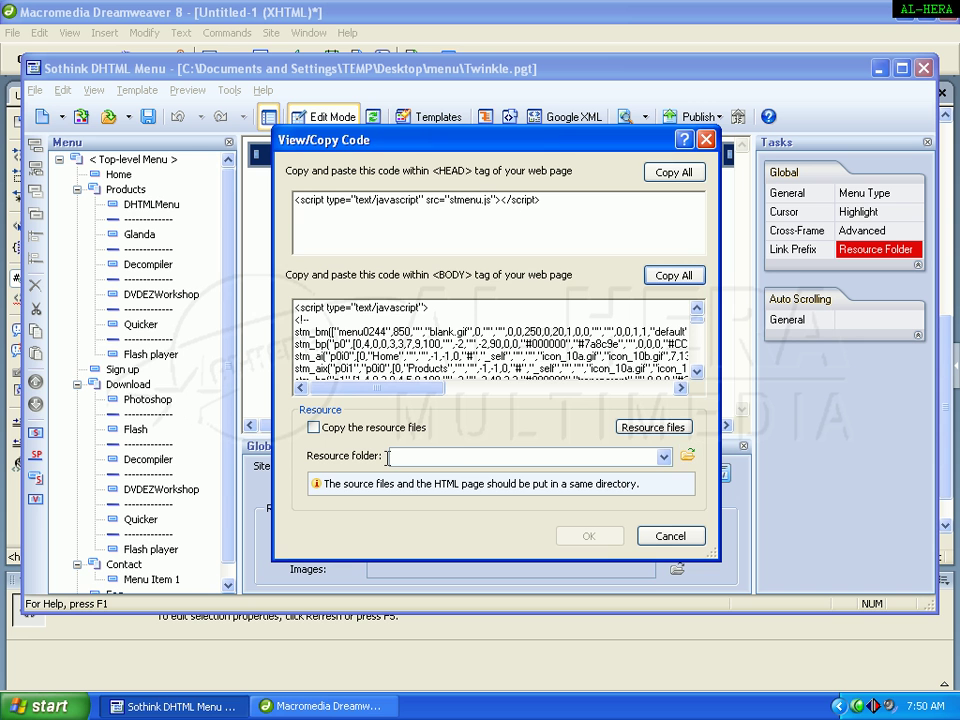
{"action": "left_click", "coordinate": [687, 455]}
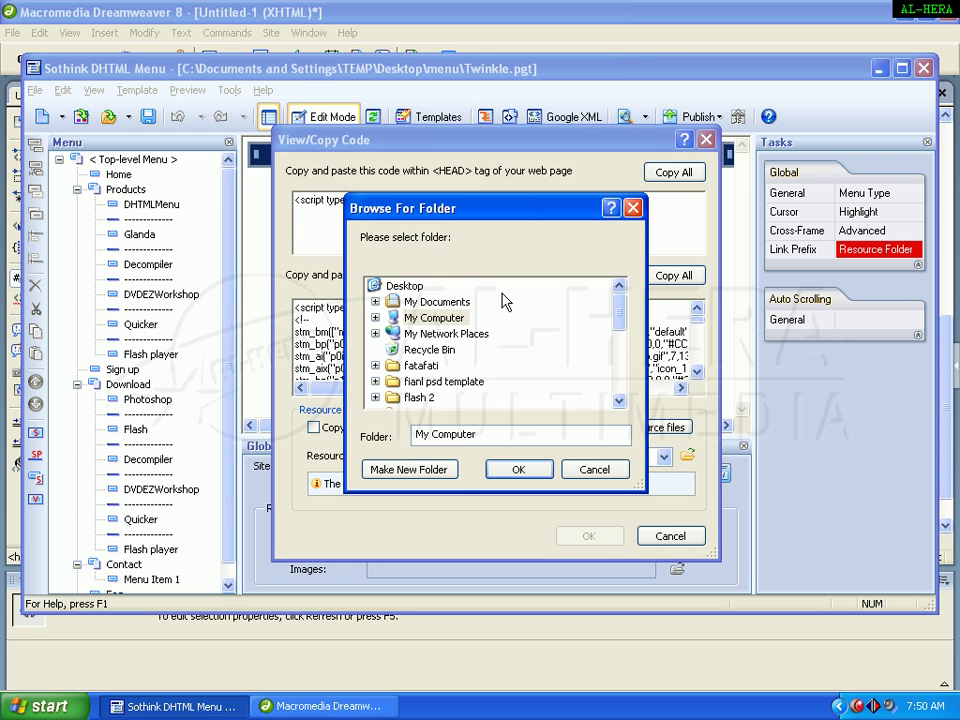
{"action": "left_click", "coordinate": [400, 287]}
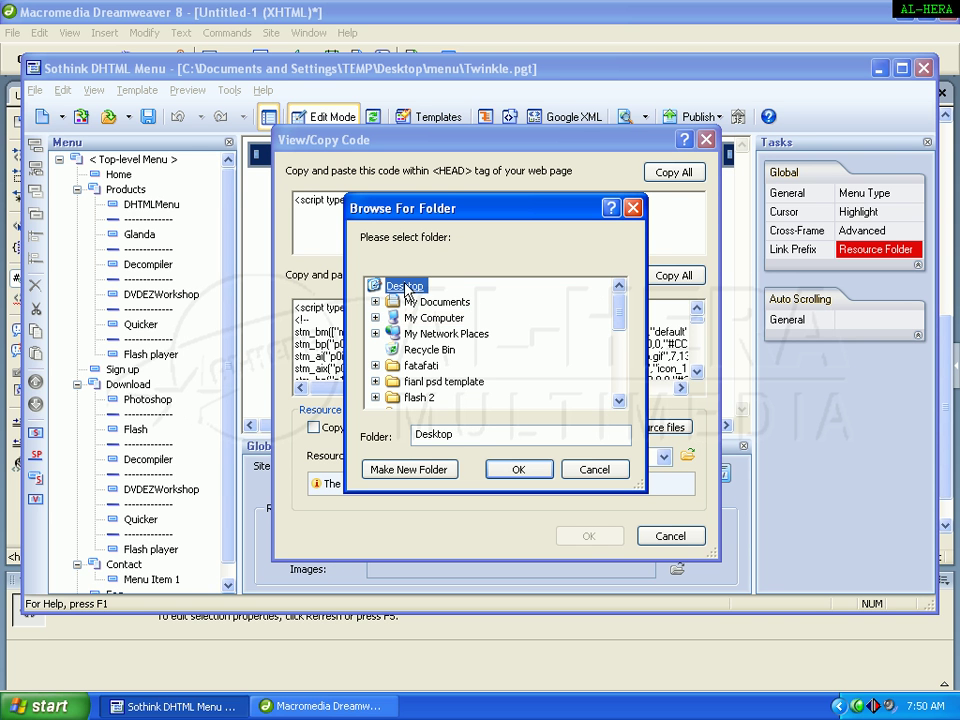
{"action": "left_click_drag", "start_coordinate": [618, 321], "coordinate": [620, 372]}
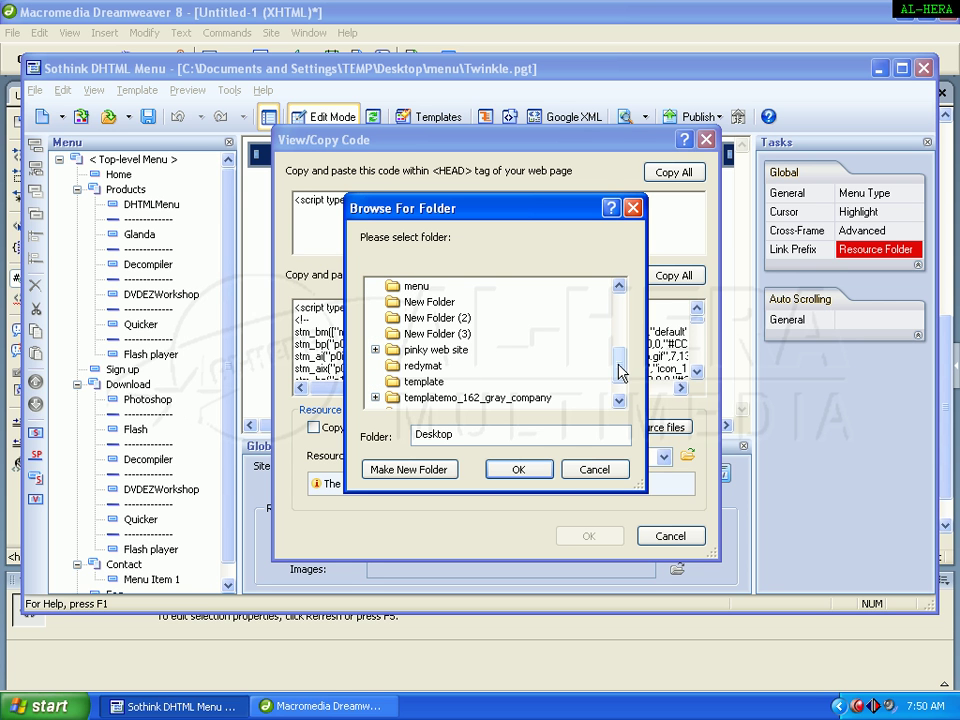
{"action": "left_click", "coordinate": [413, 287]}
{"action": "left_click", "coordinate": [500, 474]}
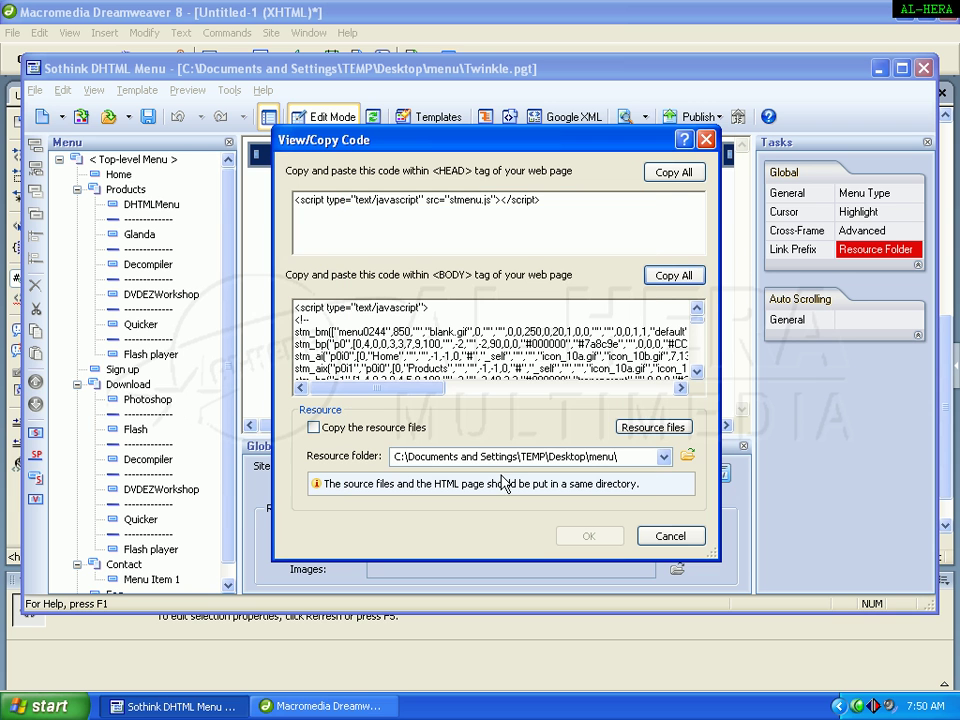
Enable copying the resource files, publish them to the chosen folder and close the code dialog
{"action": "left_click", "coordinate": [327, 428]}
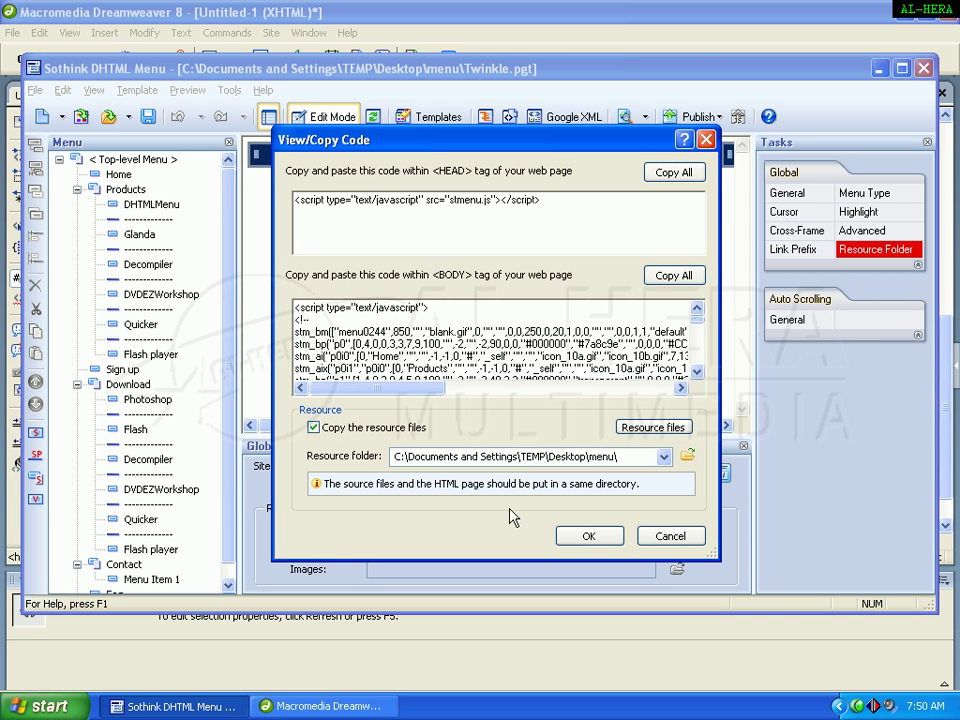
{"action": "left_click", "coordinate": [584, 536]}
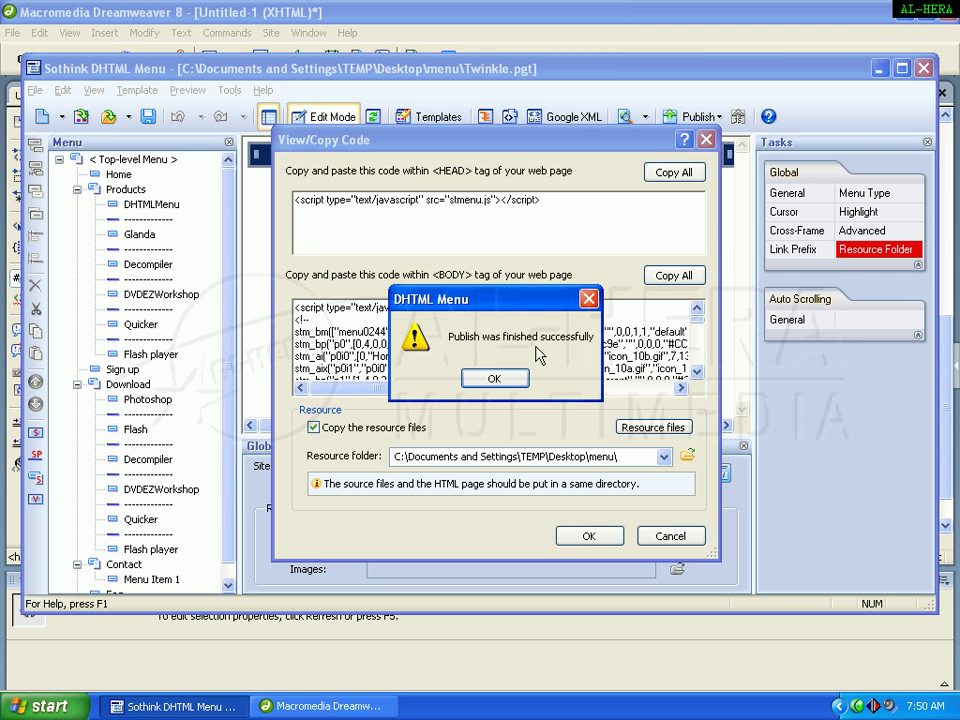
{"action": "left_click", "coordinate": [495, 379]}
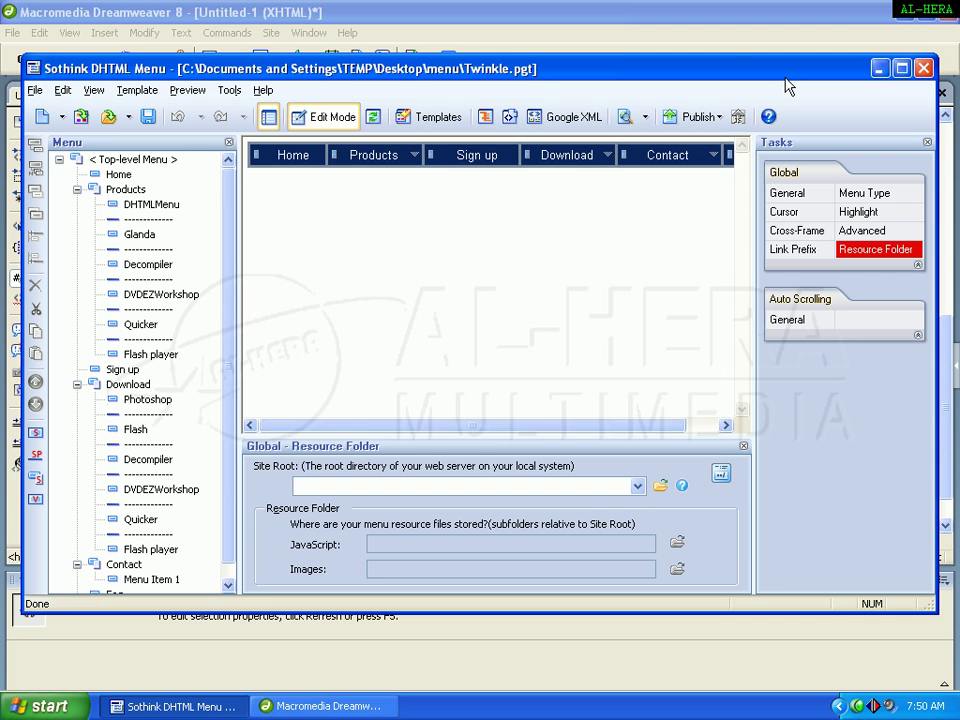